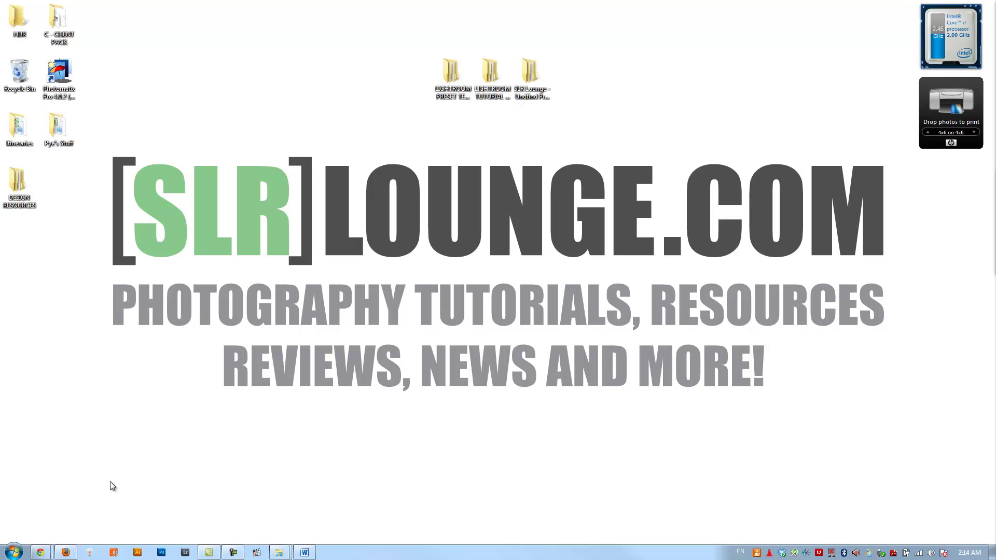
Step: Load slrlounge.com in Chrome and scroll down to The Guides list of Lightroom tutorials
mouse_move(40, 552)
left_click(171, 499)
left_click(299, 21)
type("slrlounge.")
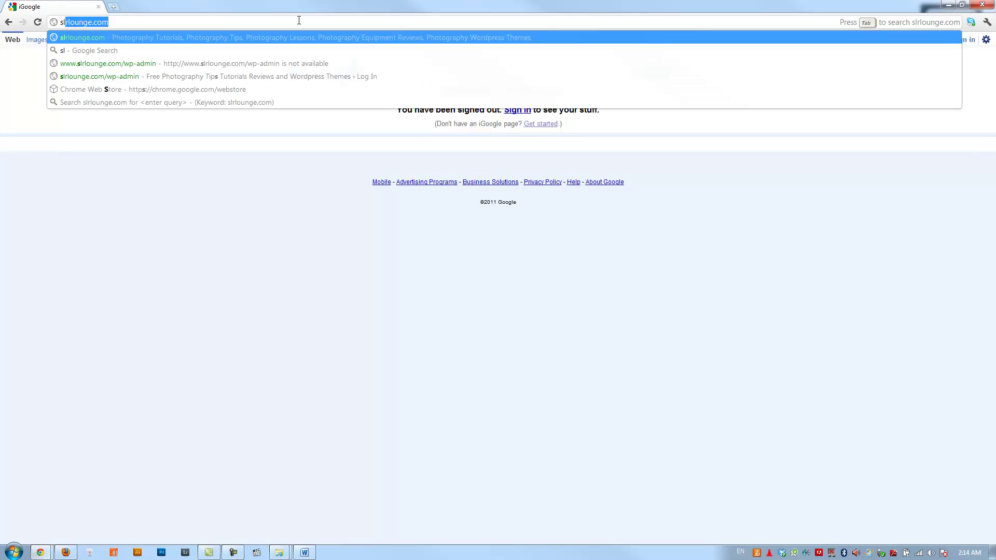
type("com")
key("Return")
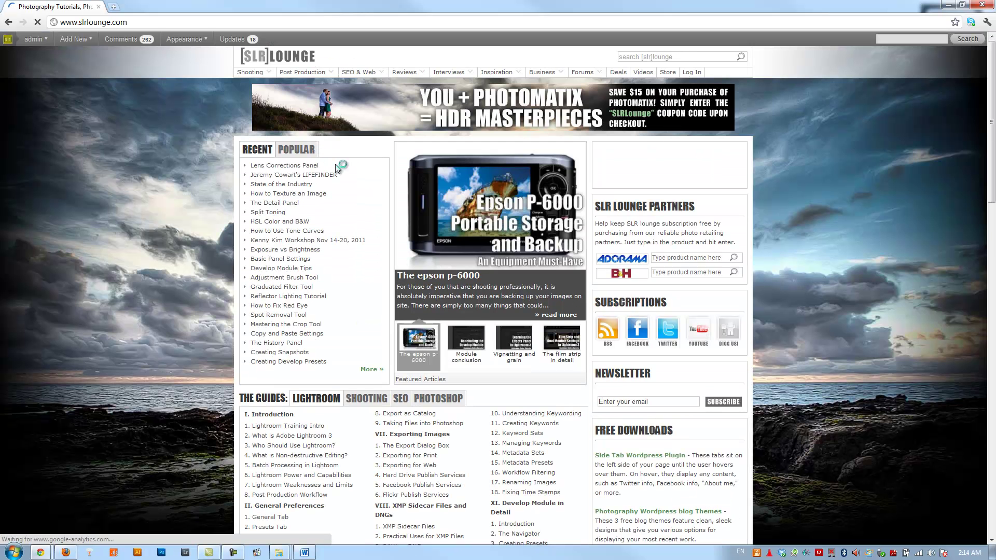
scroll(359, 172, "down", 2)
scroll(349, 177, "down", 2)
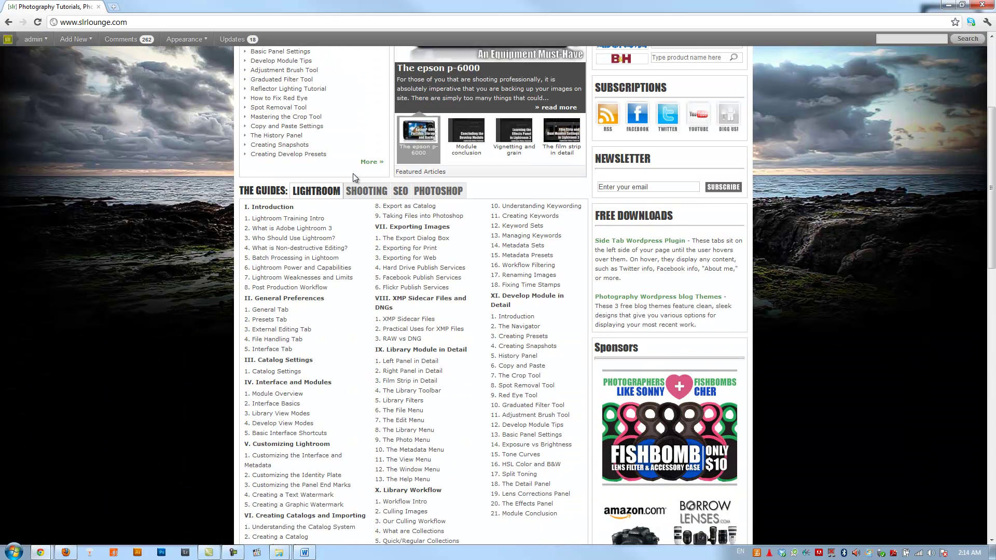
scroll(322, 178, "down", 1)
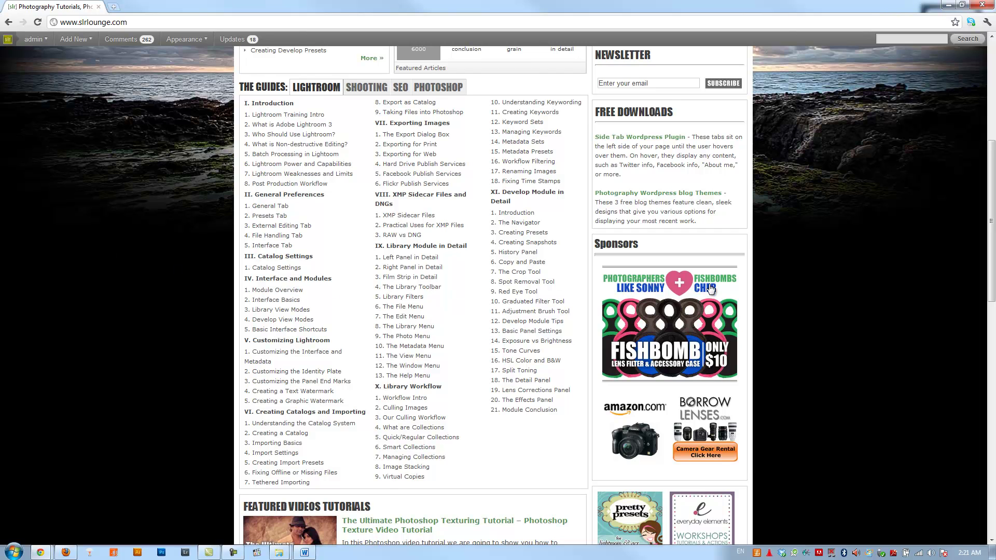
Step: Open the Lightroom Tutorial Catalog - Pye LRCAT file from the desktop working catalog folder
left_click(948, 5)
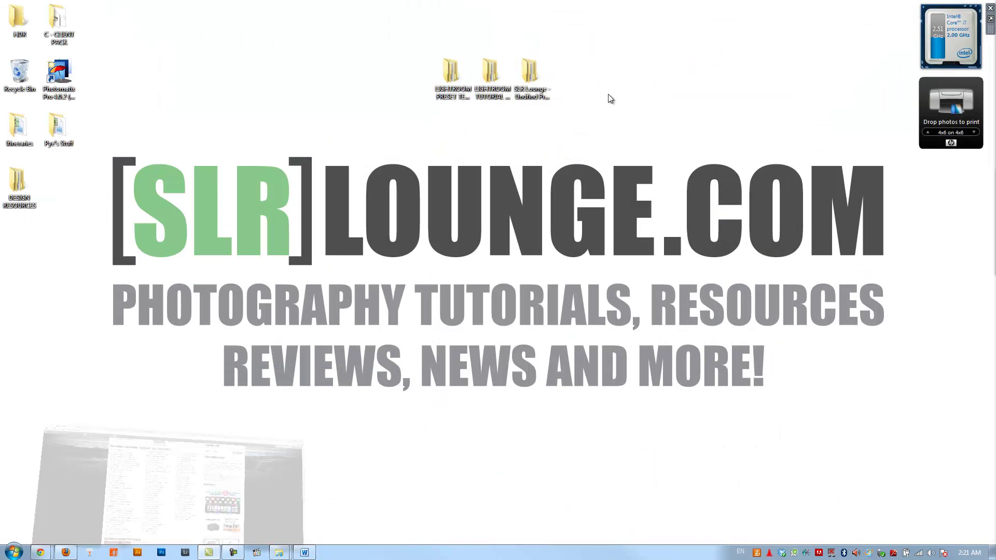
left_click(482, 119)
double_click(482, 119)
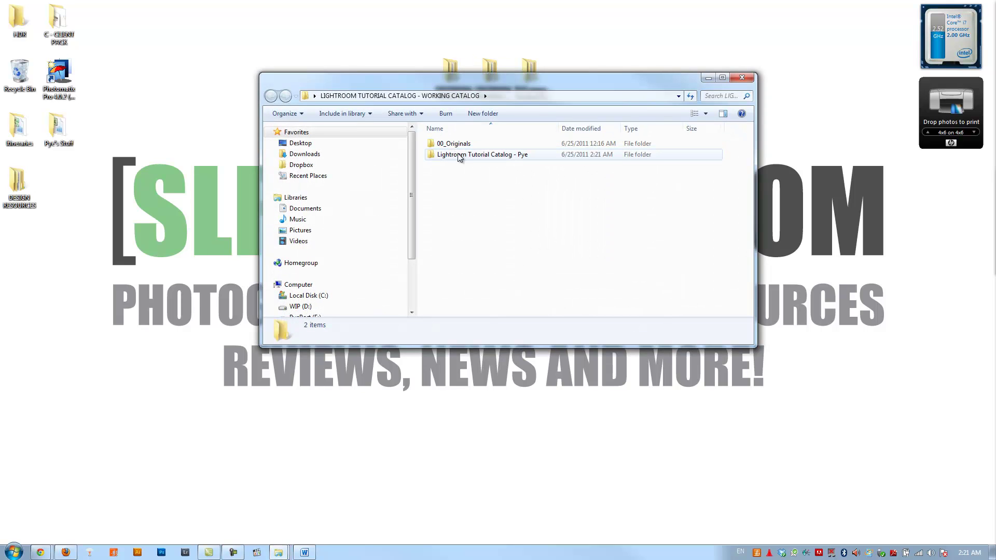
double_click(460, 156)
left_click(472, 156)
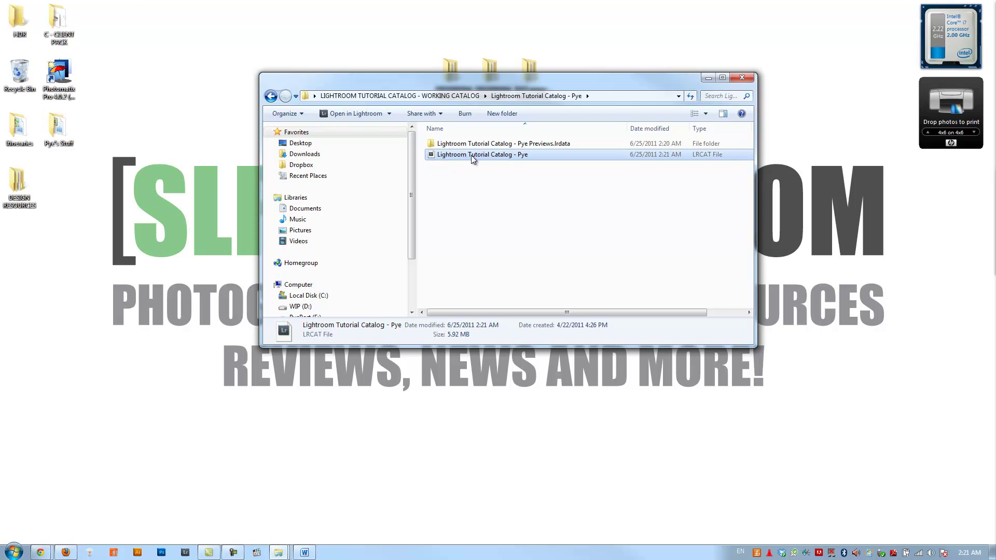
double_click(471, 154)
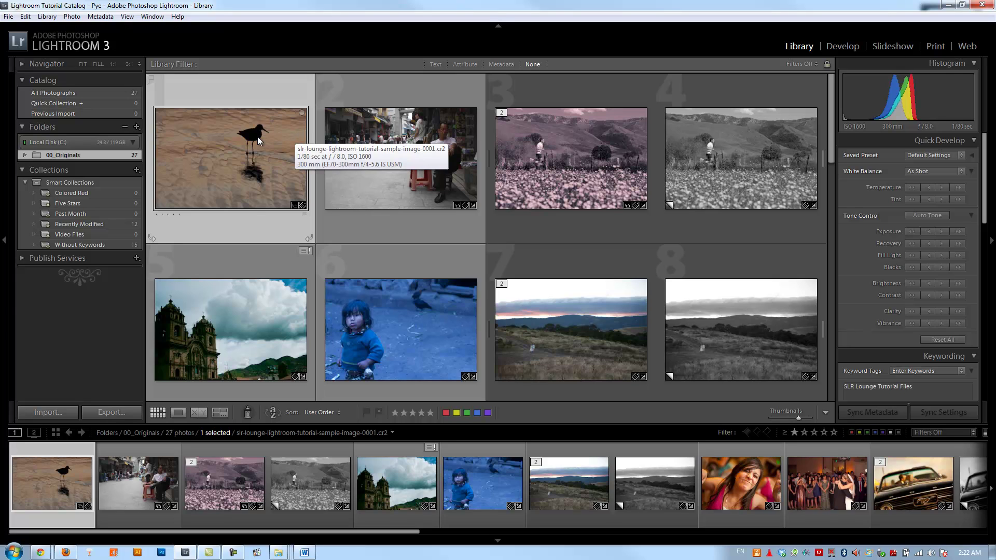
Step: Scroll the Library grid down and back up once the tutorial catalog has loaded
scroll(257, 136, "down", 1)
scroll(257, 136, "up", 1)
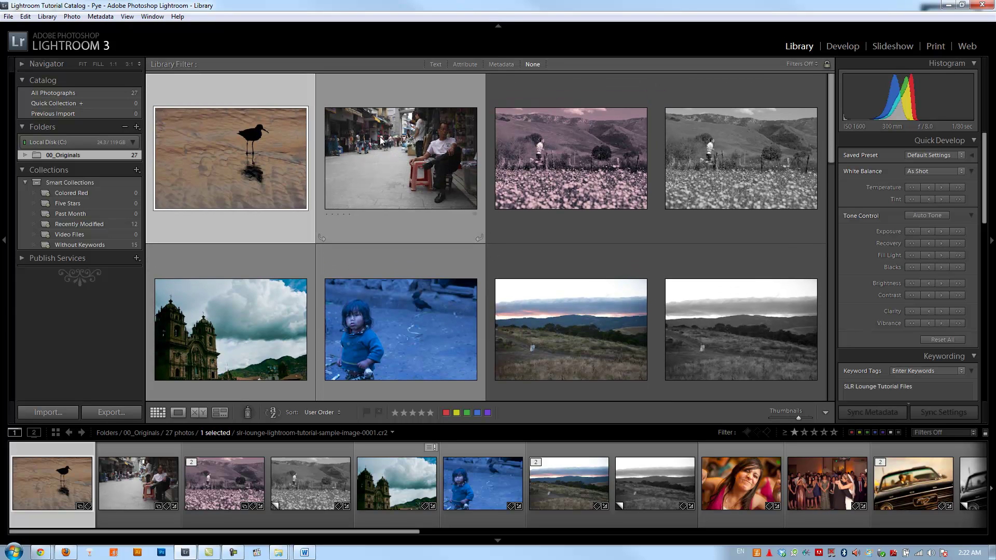
Step: Show All Photographs in the catalog with the library filter turned off
left_click(464, 64)
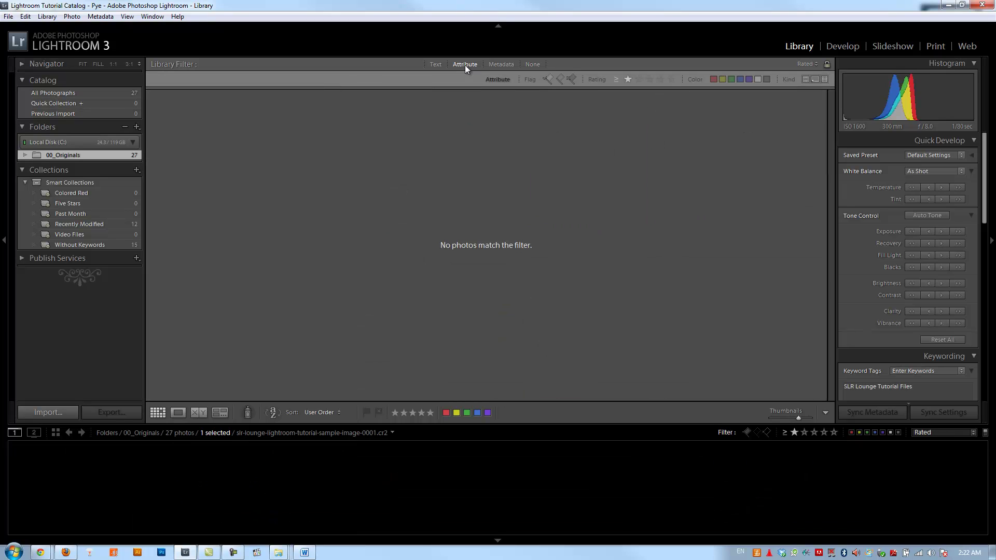
left_click(497, 65)
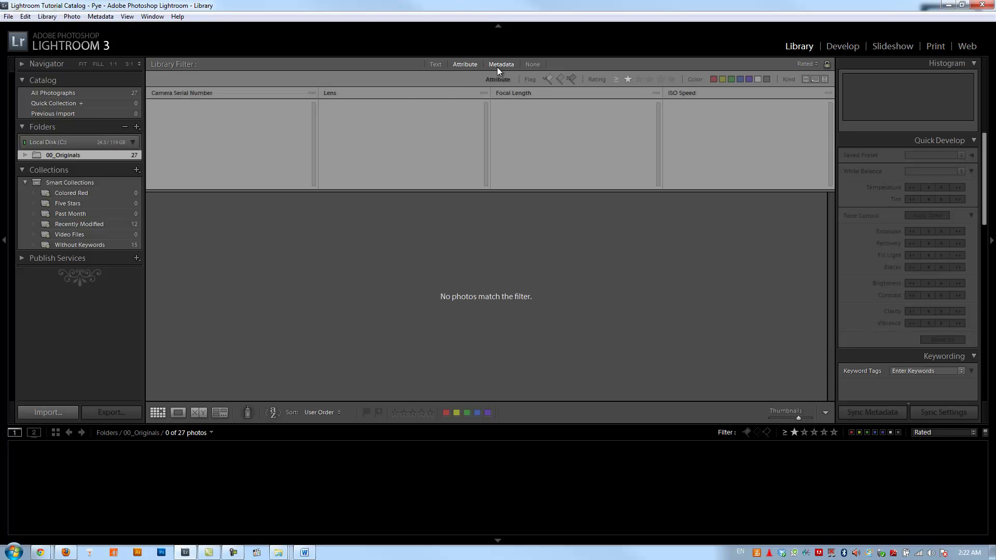
left_click(120, 95)
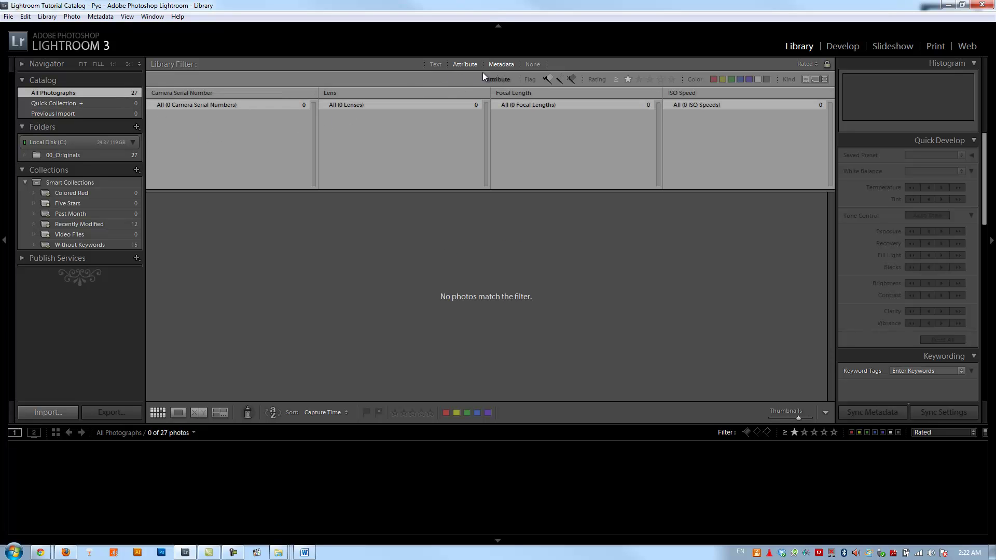
left_click(533, 64)
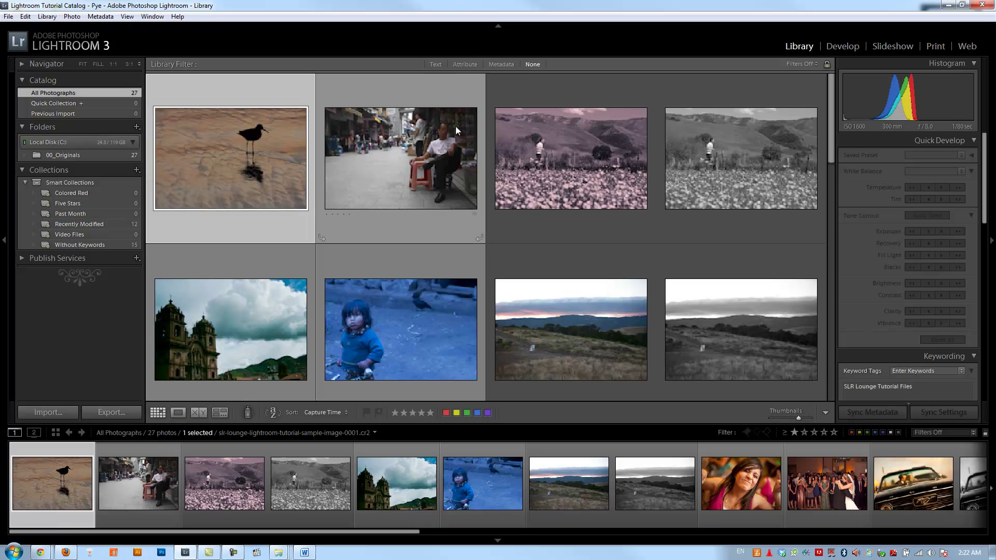
Step: Compare the pink-tinted flower field, black-and-white flower field and black-and-white hills photos
left_click(566, 129)
left_click(684, 126)
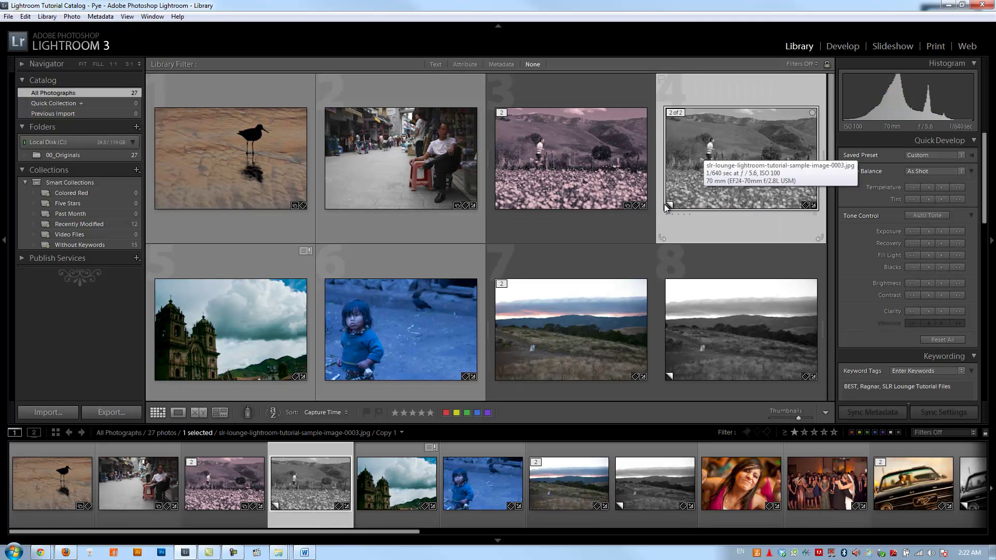
scroll(671, 207, "down", 2)
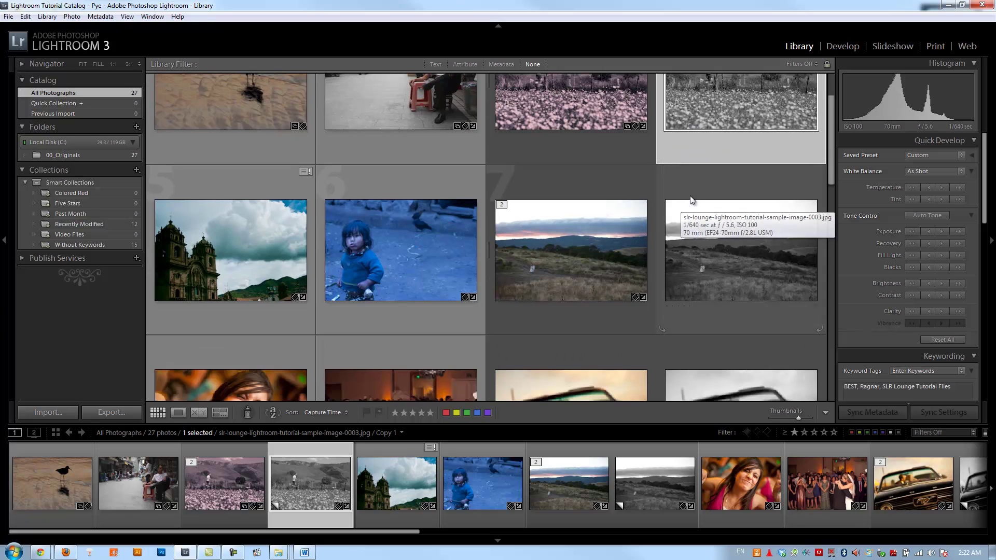
left_click(716, 244, "ctrl")
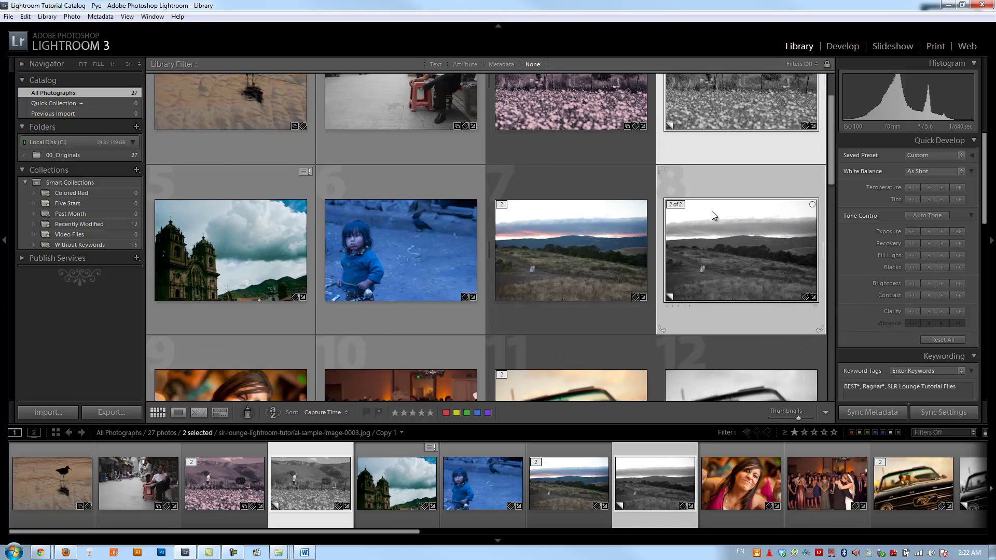
scroll(712, 210, "up", 2)
left_click(602, 192)
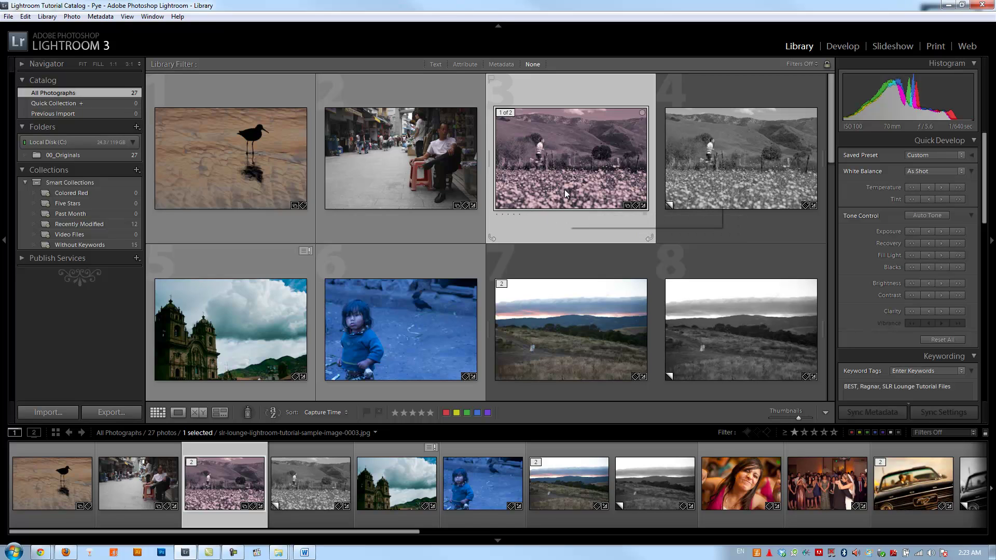
Step: Set the Attribute filter to Virtual Copies only, with no star-rating criterion
left_click(464, 63)
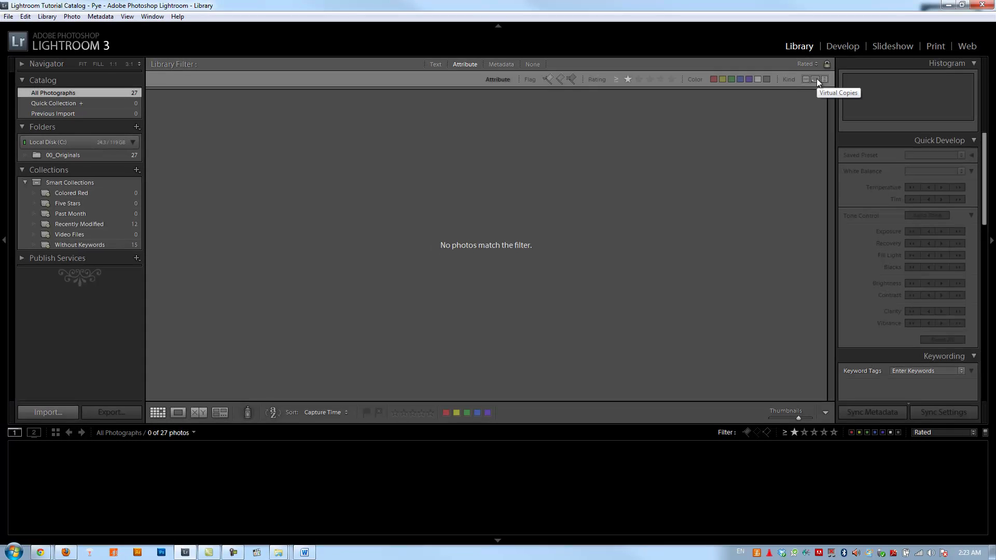
left_click(816, 79)
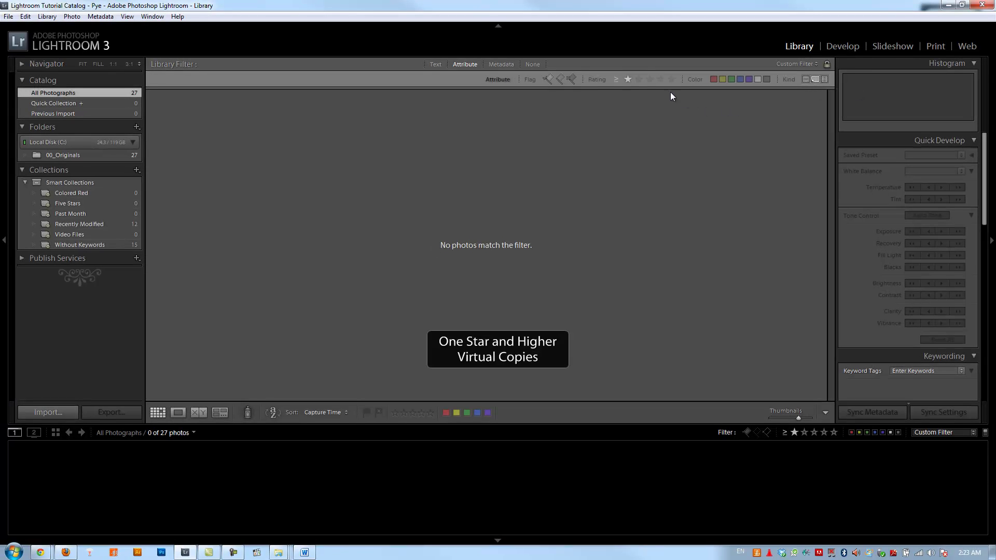
left_click(627, 79)
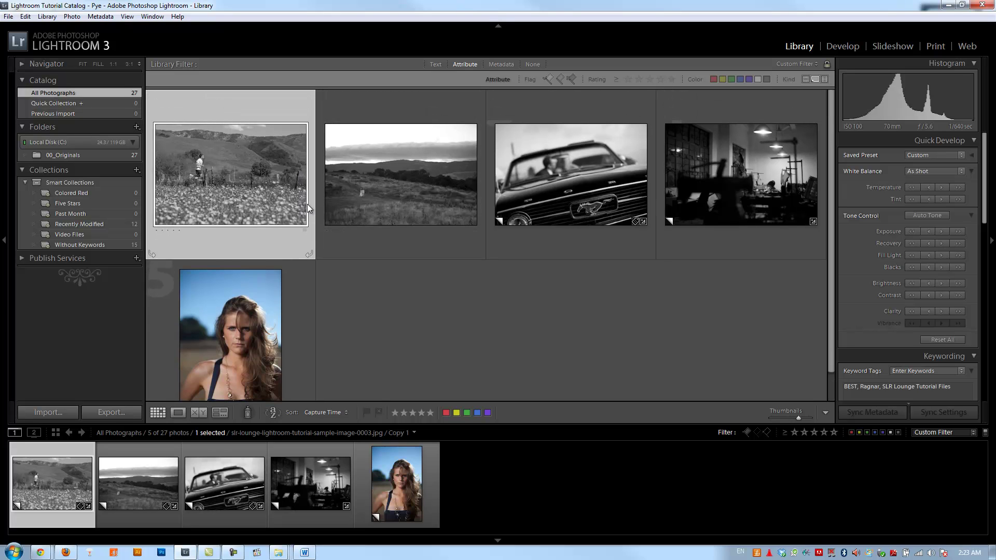
Step: Select all five virtual copies and remove them with Delete Photos, leaving 22 photos
scroll(306, 163, "down", 1)
key("ctrl+a")
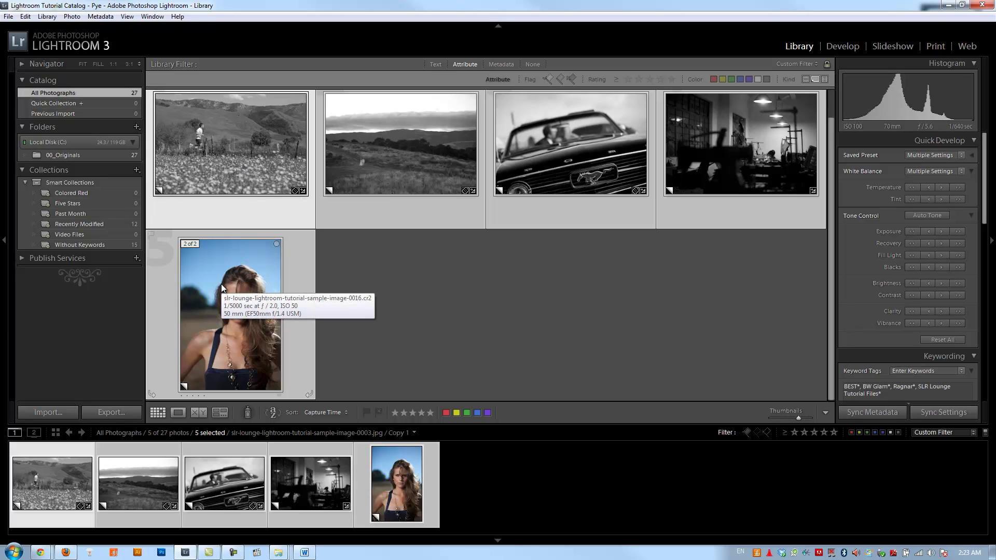
right_click(226, 273)
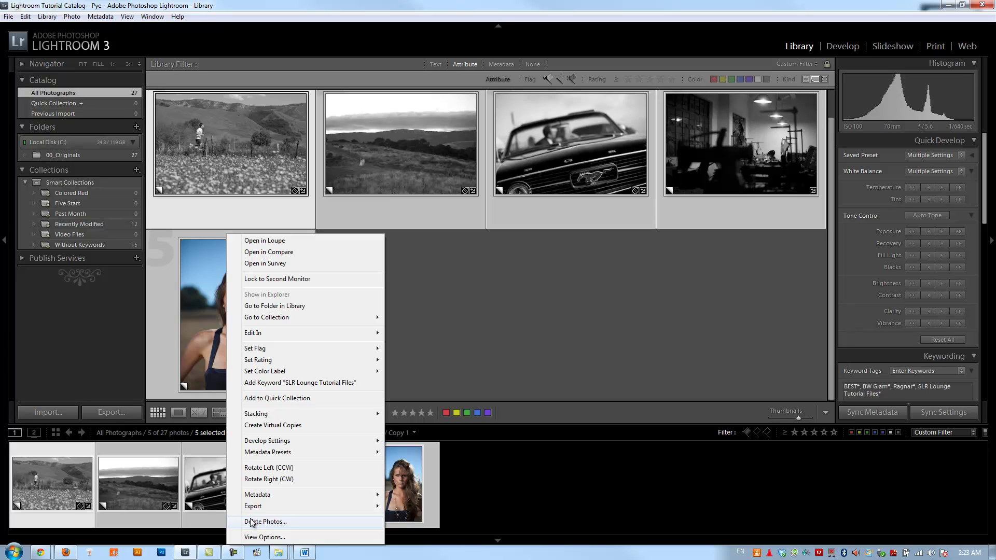
left_click(284, 521)
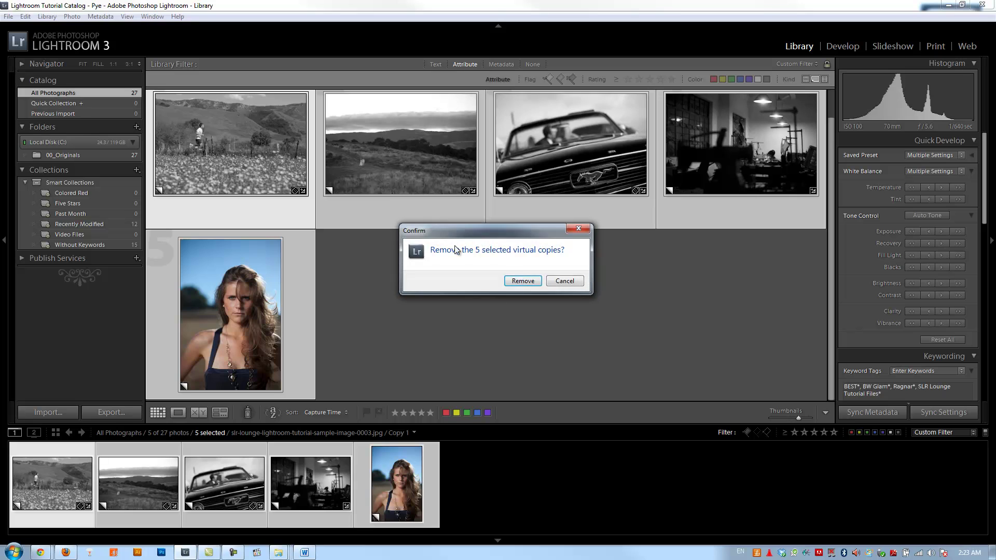
left_click(523, 282)
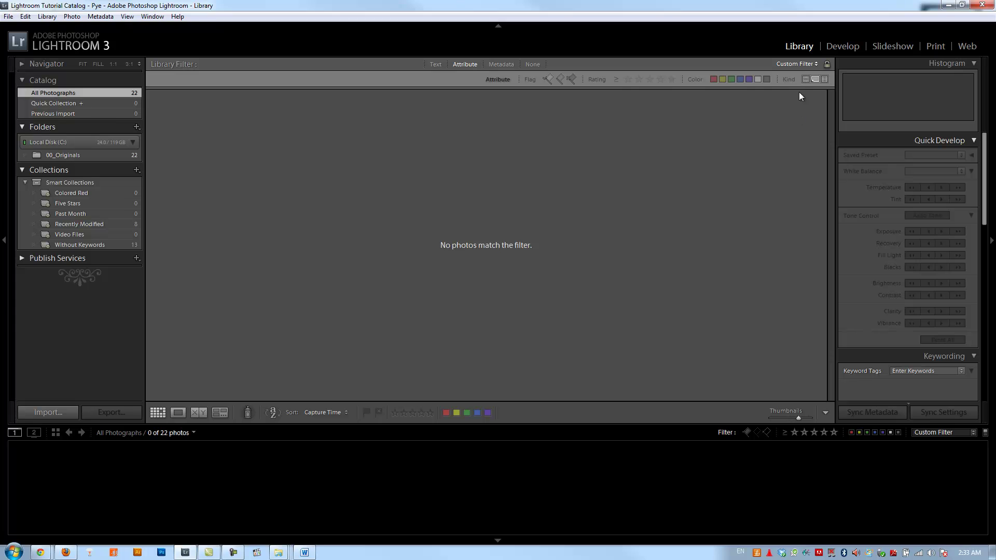
Step: Choose the Filters Off preset and hide the Library Filter bar
left_click(810, 67)
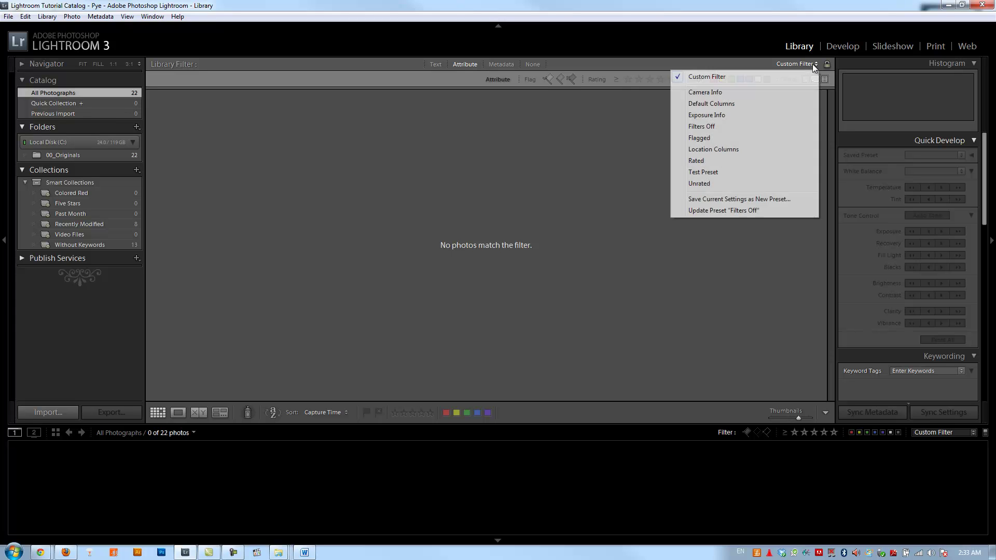
left_click(723, 128)
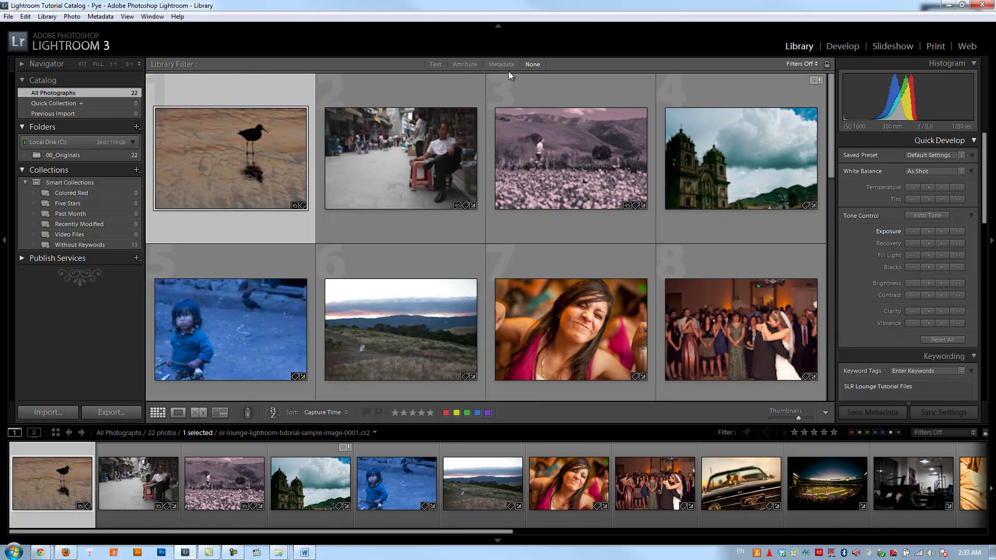
key("backslash")
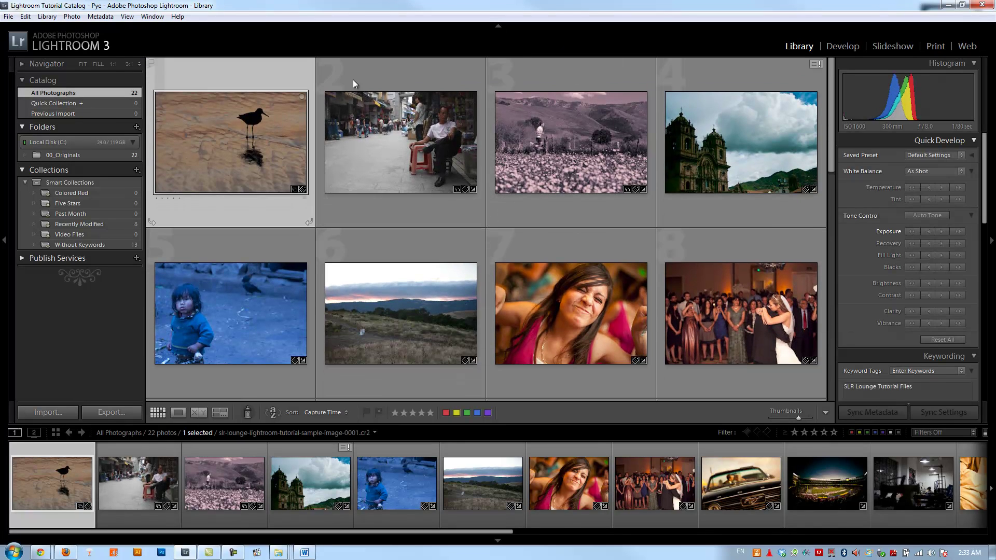
scroll(390, 145, "down", 5)
scroll(390, 145, "up", 5)
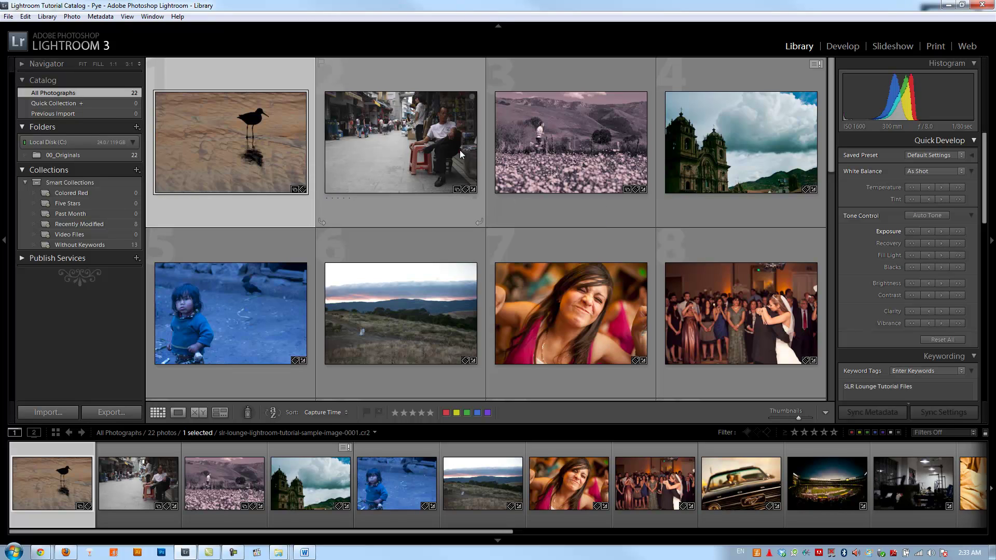
Step: In Develop, apply Reset All Settings to all 22 photos, then return to the Library grid
left_click(842, 46)
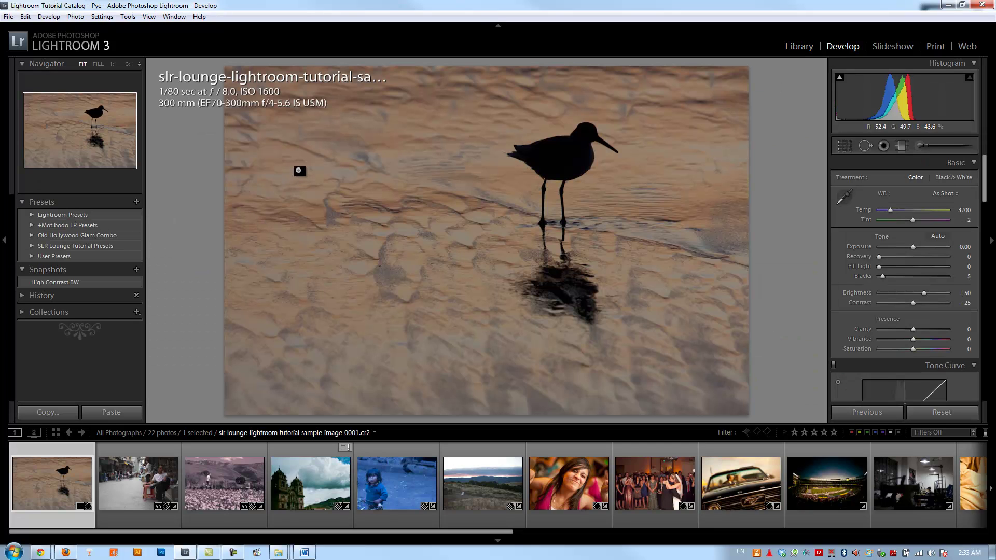
key("ctrl+a")
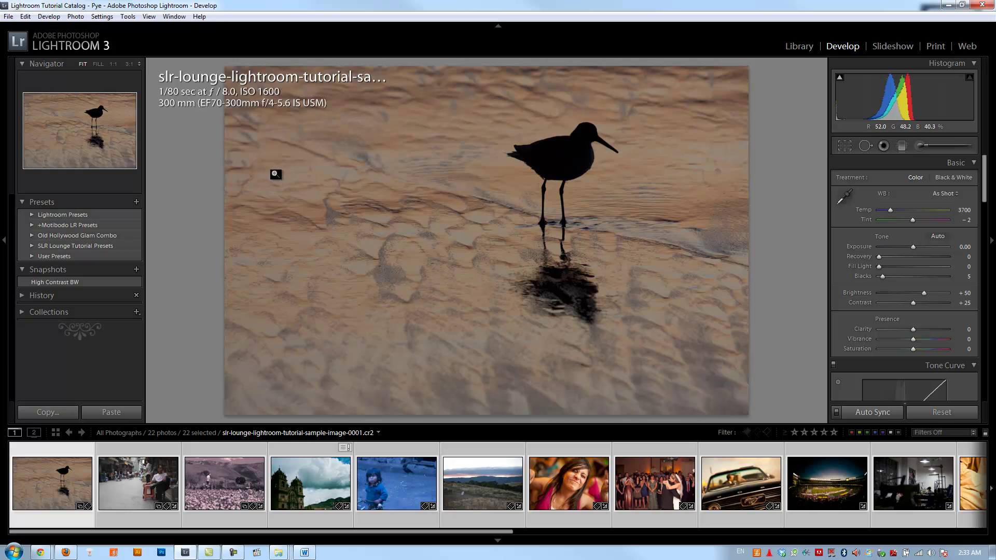
left_click(106, 18)
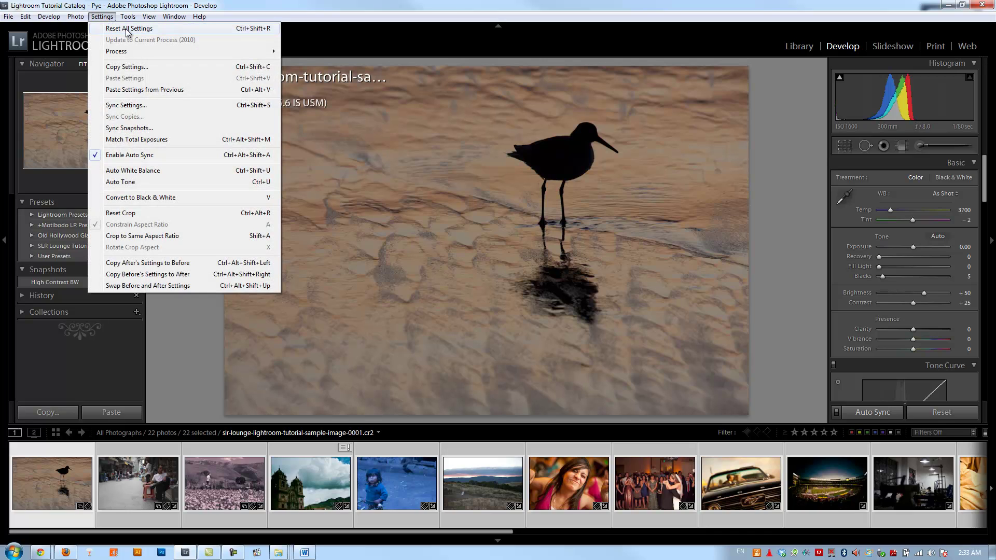
left_click(195, 29)
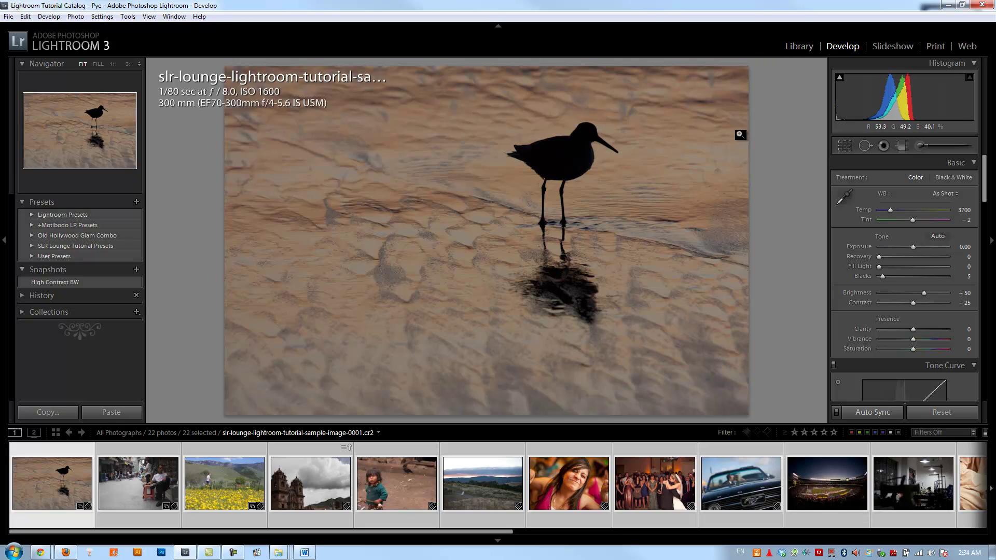
key("g")
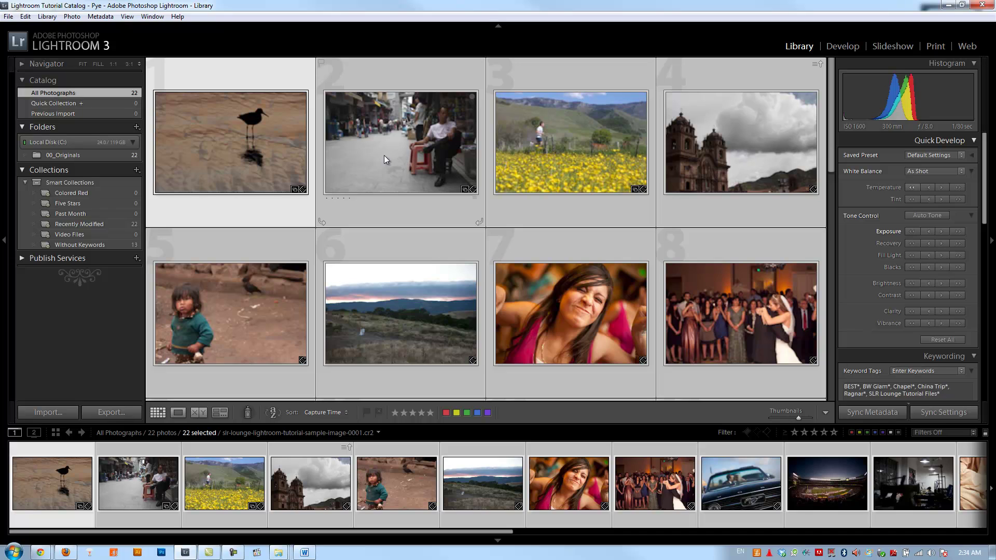
Step: Delete all six keywords, BEST through the last, from the Keyword List, then show the filter bar
key("ctrl+d")
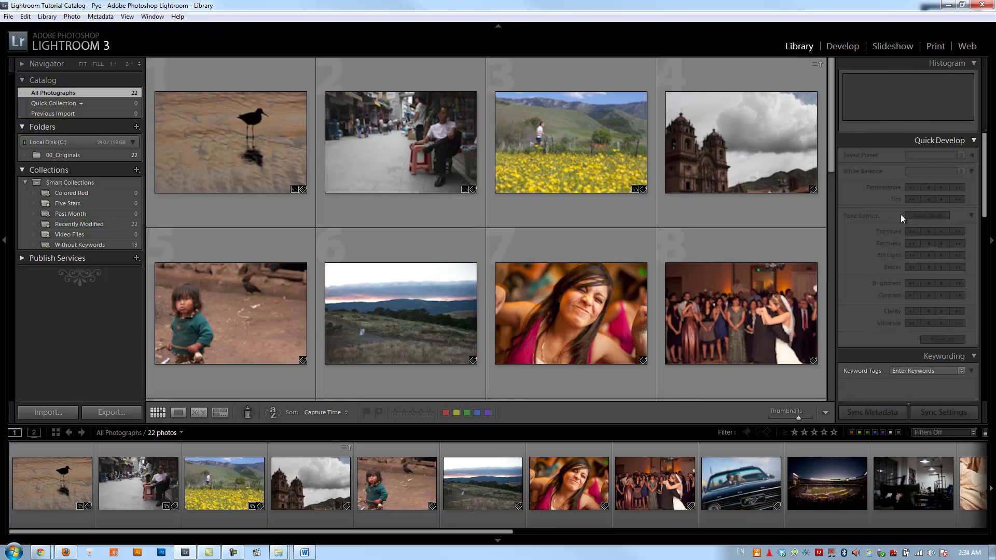
left_click_drag(985, 167, 974, 224)
scroll(973, 224, "down", 5)
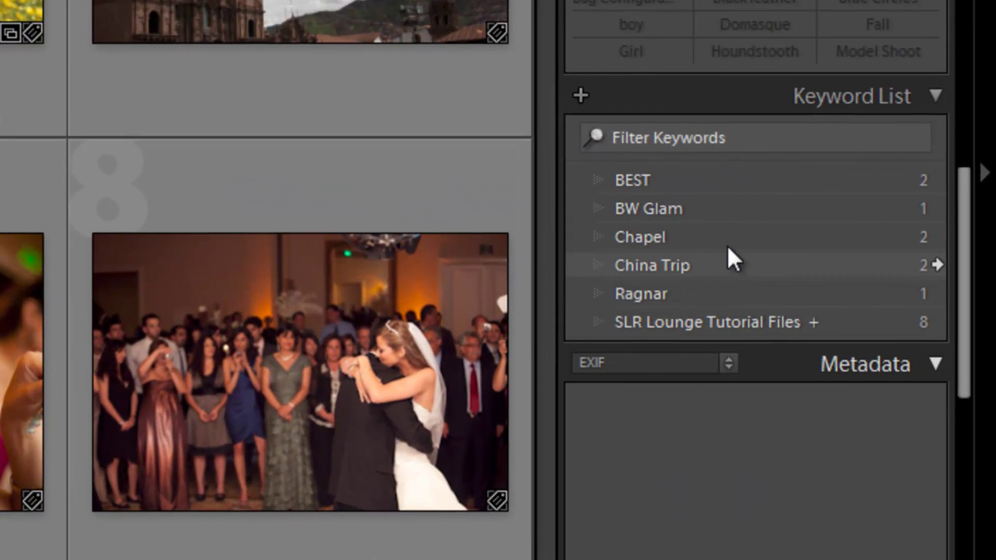
left_click(739, 182)
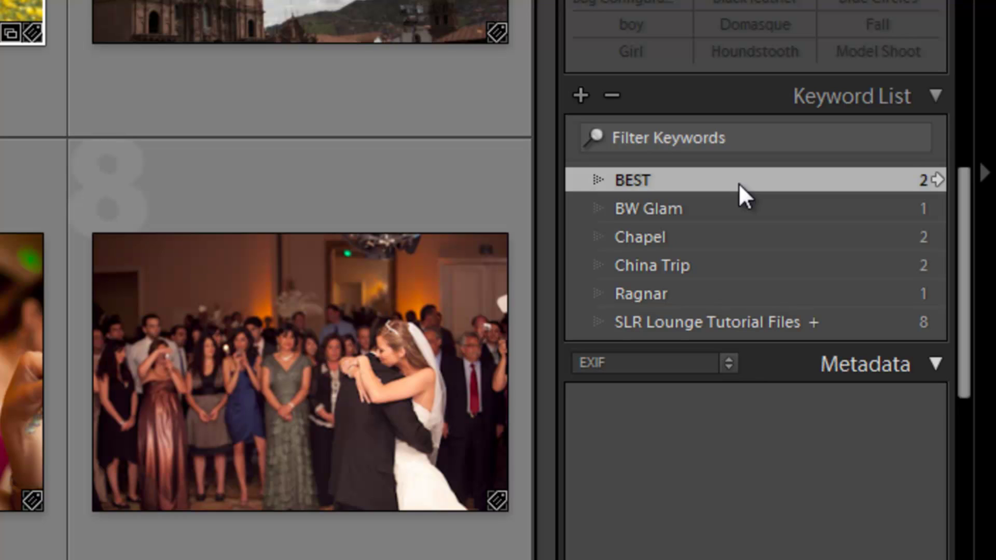
left_click(712, 318, "shift")
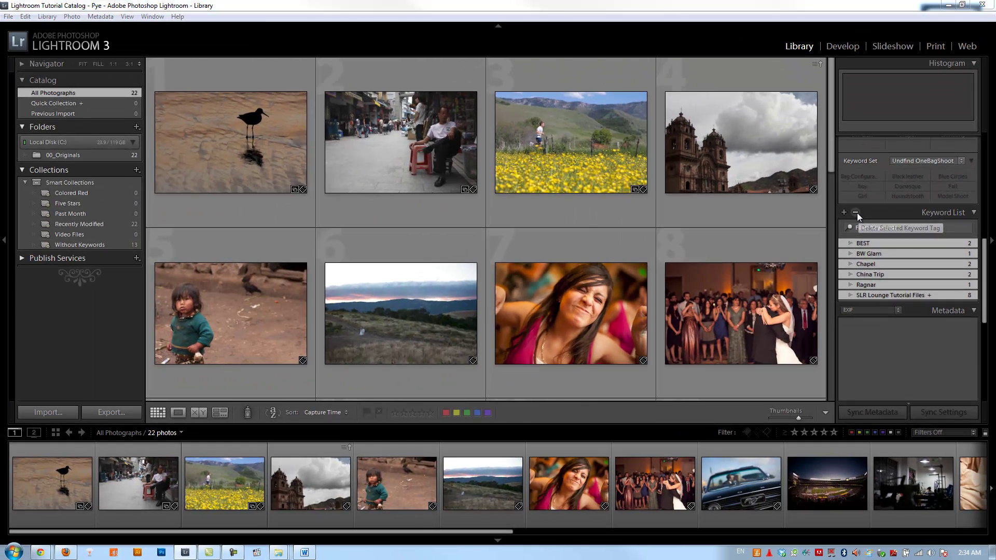
left_click(856, 213)
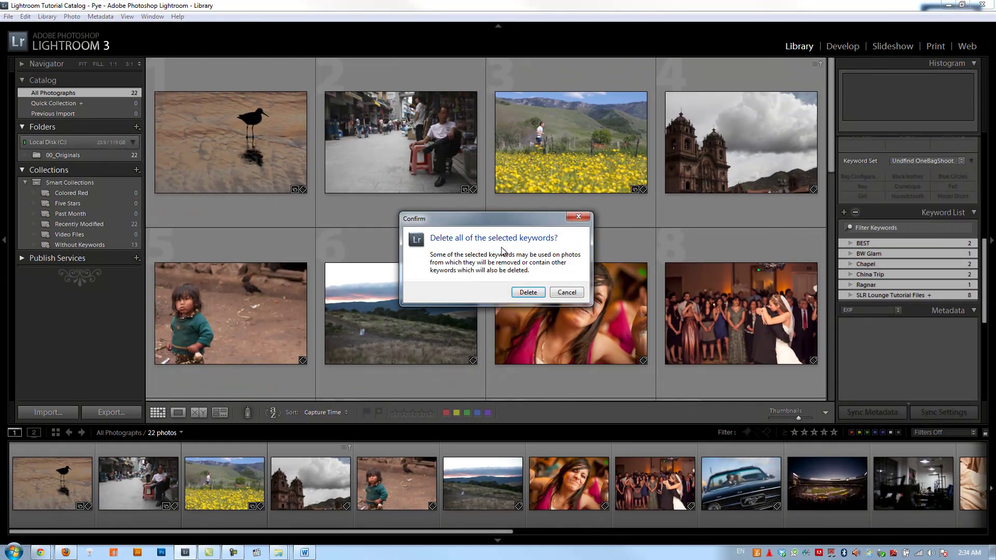
left_click(519, 294)
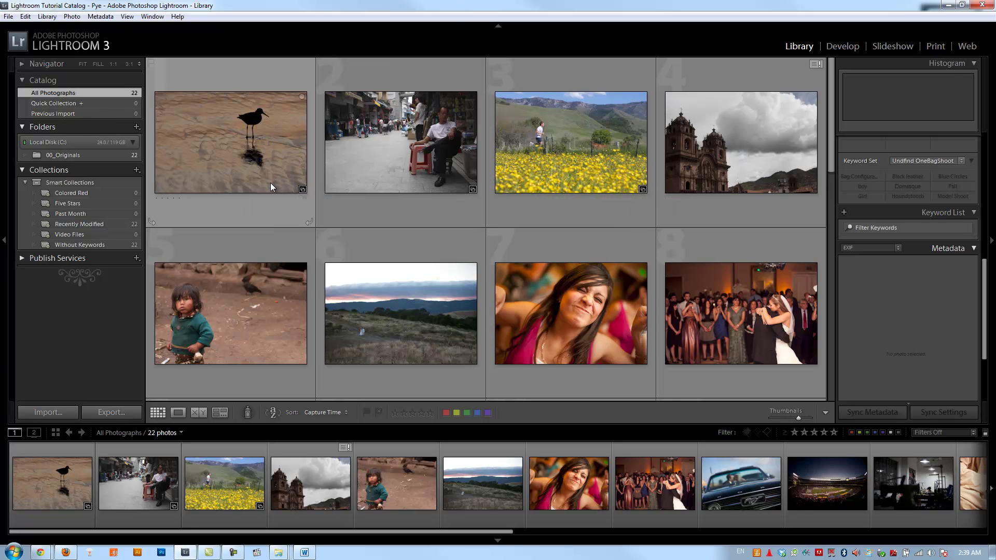
mouse_move(271, 187)
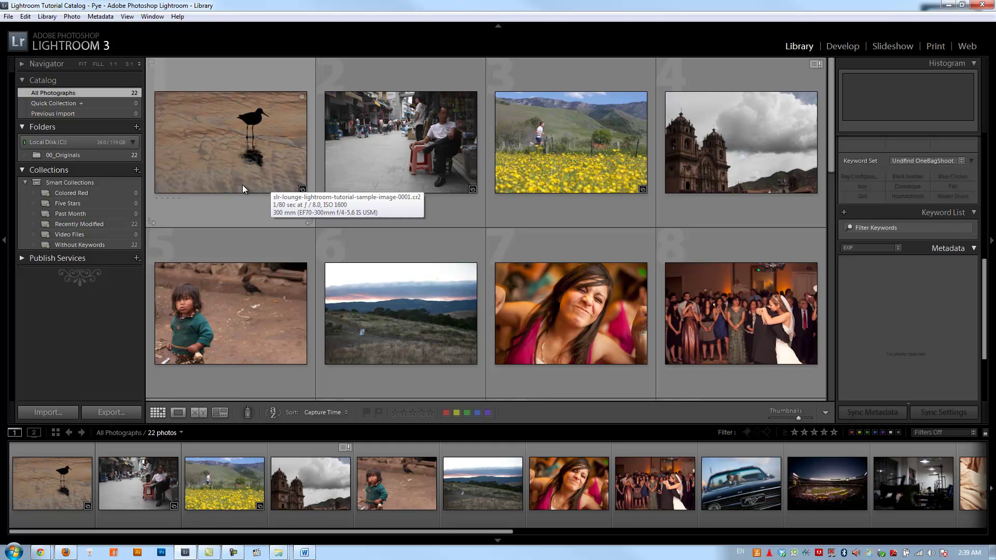
key("backslash")
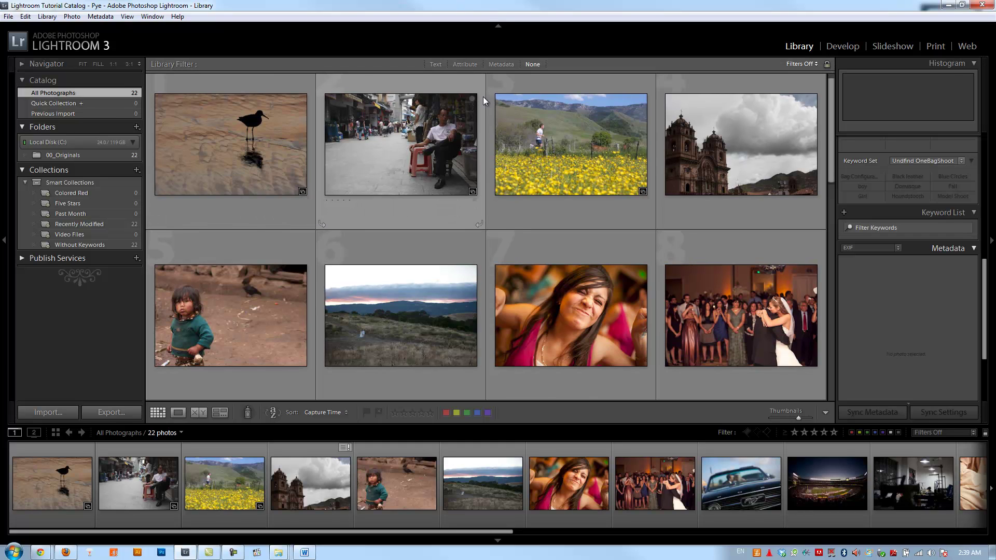
Step: Set the Metadata filter's first column to Keyword and select None
left_click(500, 65)
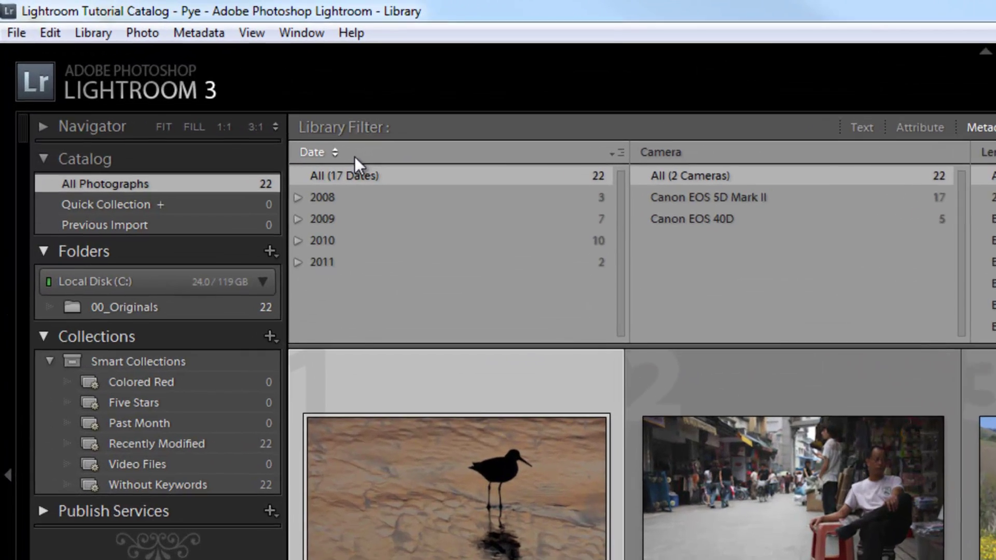
left_click(172, 79)
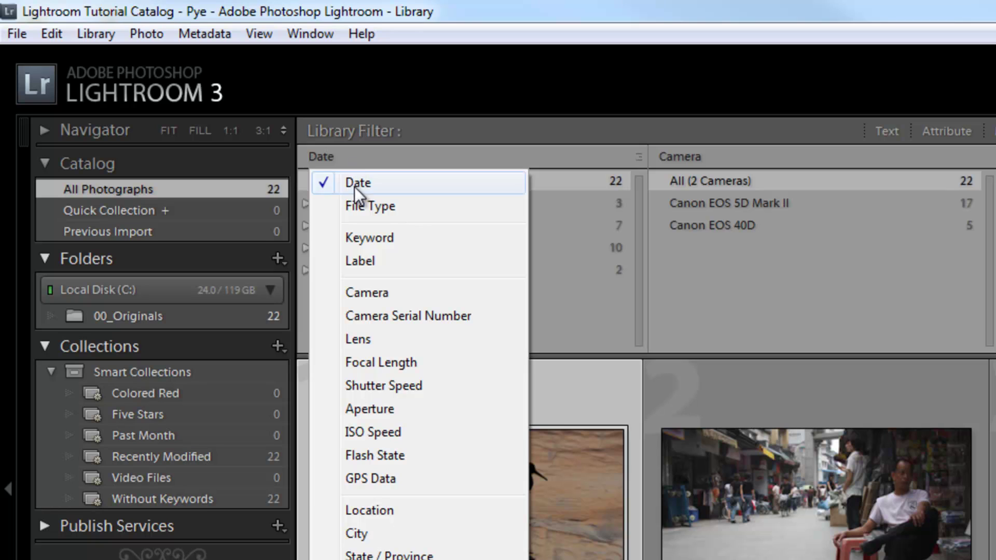
left_click(358, 237)
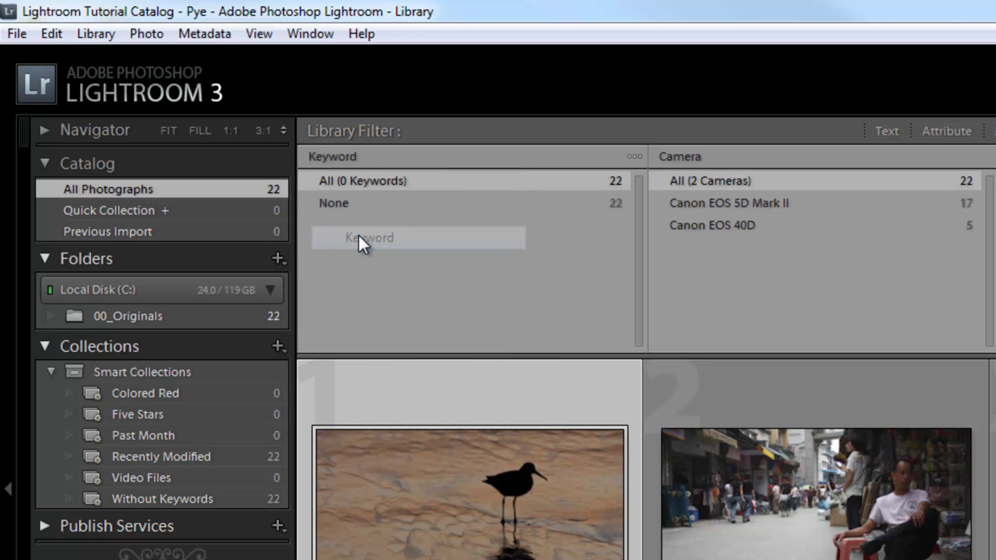
left_click(360, 204)
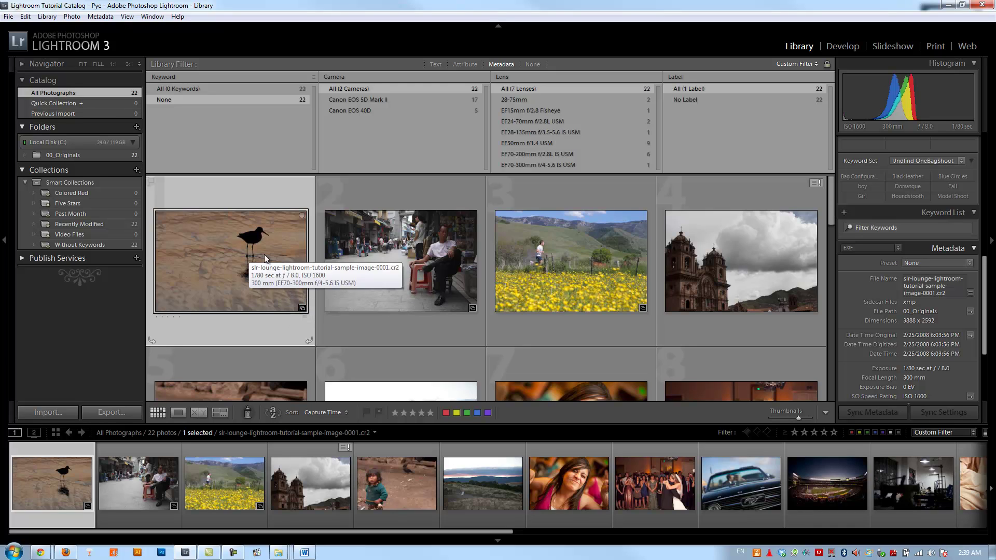
Step: Add the keyword Artistic to the silhouetted bird photo in the Keywording panel
scroll(907, 236, "up", 2)
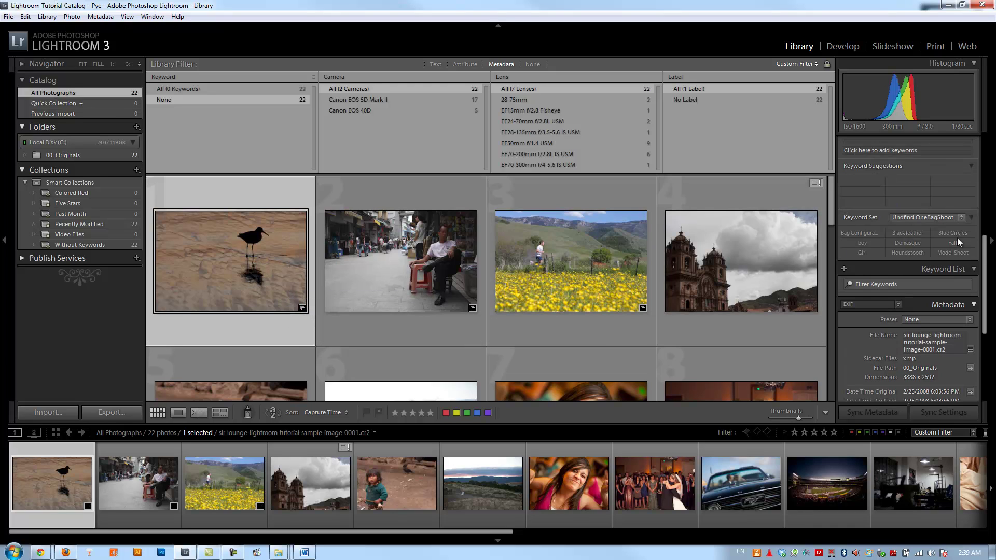
left_click_drag(984, 244, 984, 194)
left_click(928, 230)
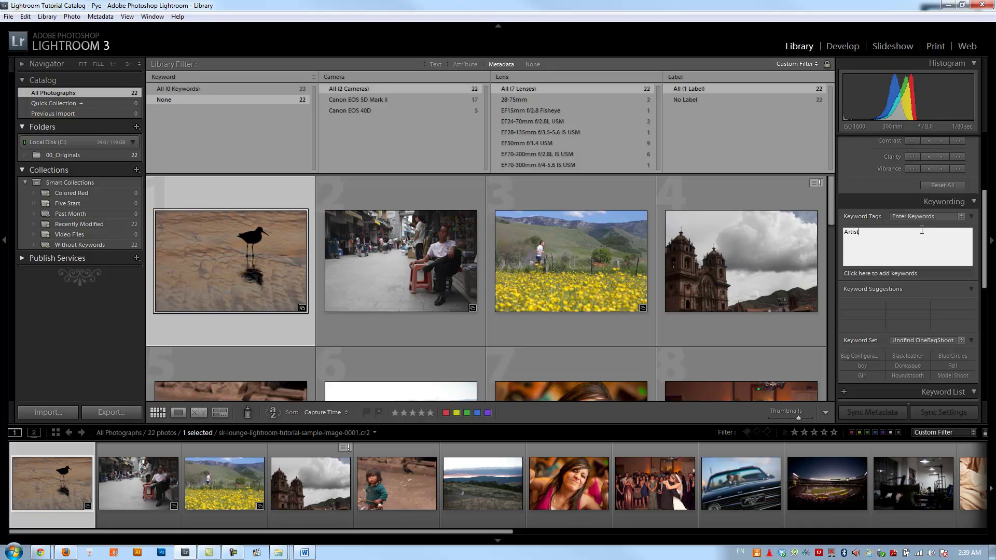
type("Artistic")
key("Return")
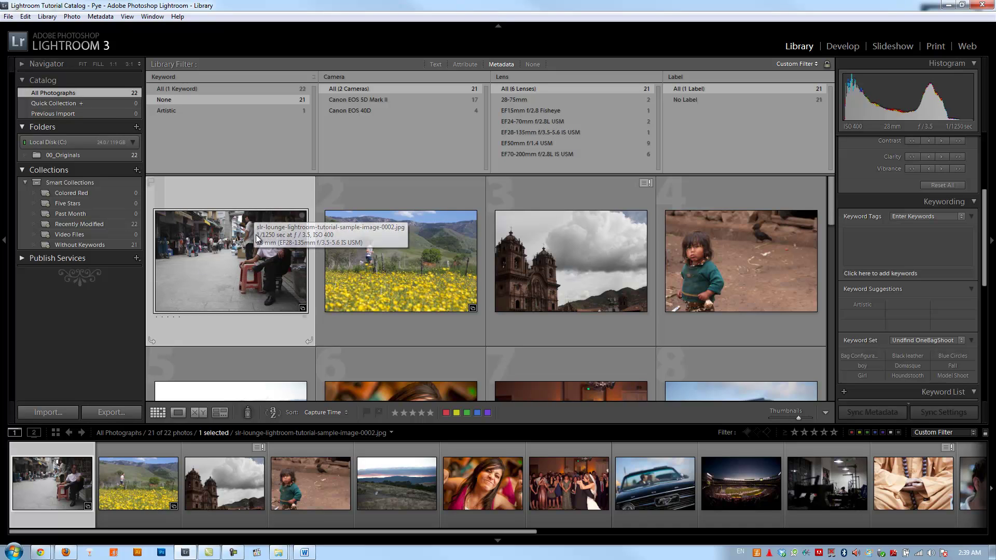
Step: Tag the child photo and the other selected photo as Environmental Portraits
left_click(746, 270, "ctrl")
left_click(895, 246)
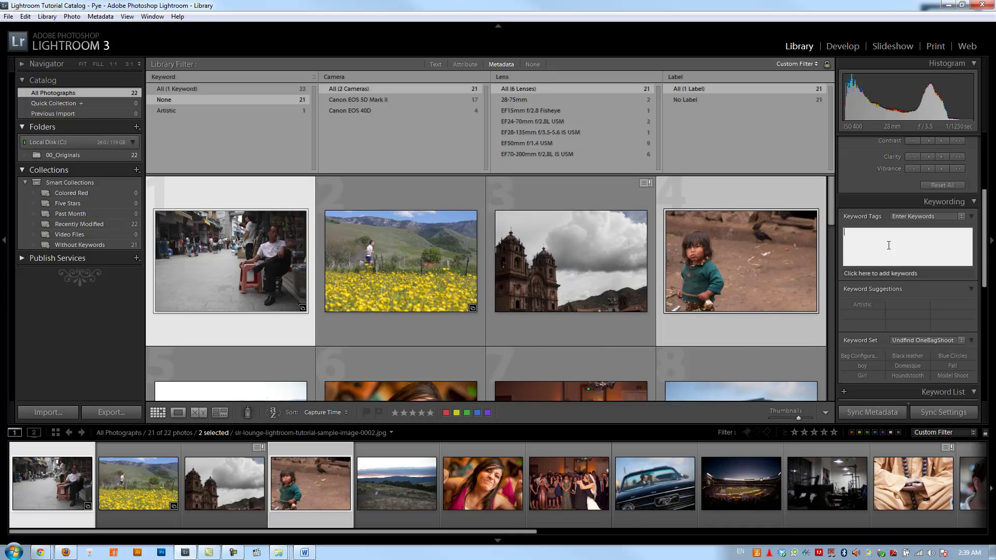
type("Environmental Portraits")
key("Return")
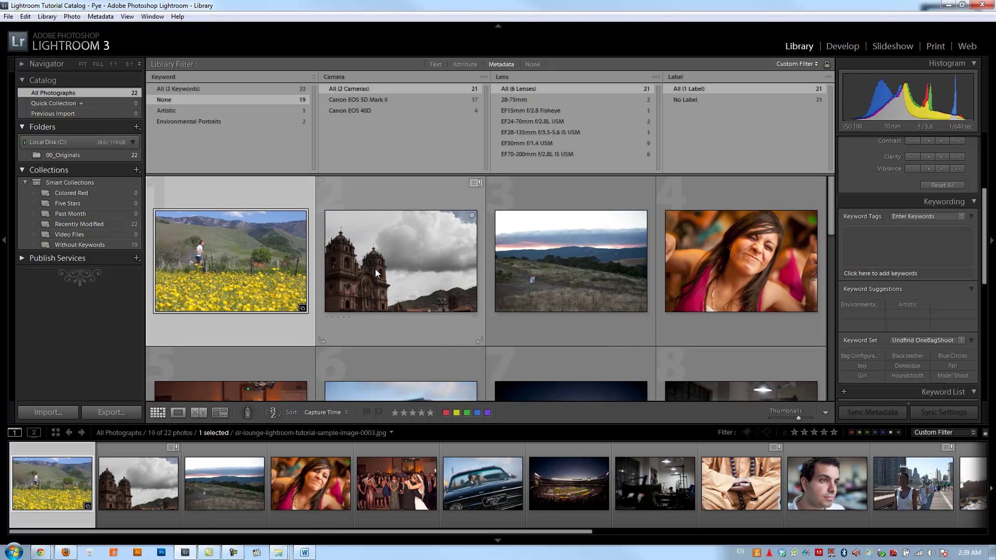
Step: Add the Landscapes keyword to the church, landscape and third selected photos
left_click(406, 266, "ctrl")
left_click(620, 259, "ctrl")
left_click(873, 243)
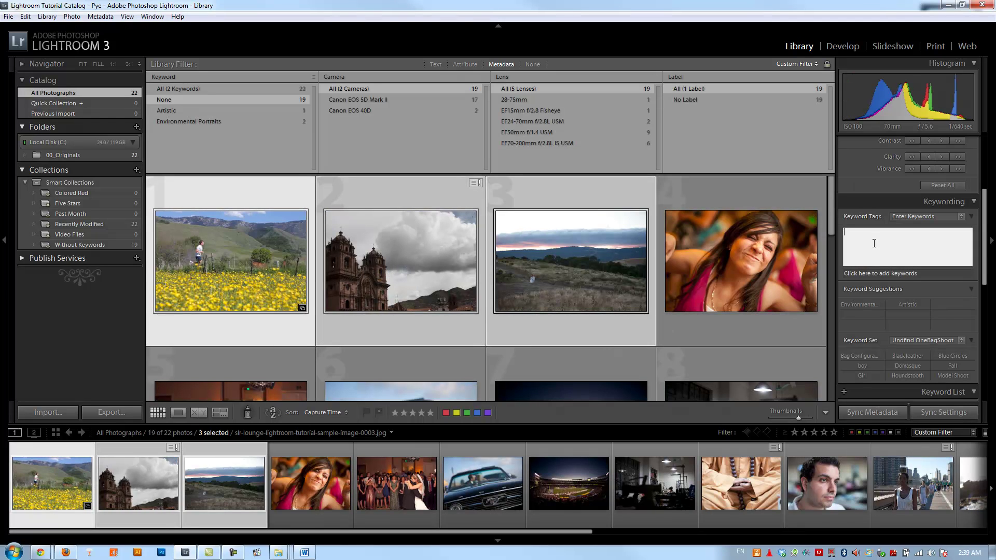
type("Landscapes")
key("Return")
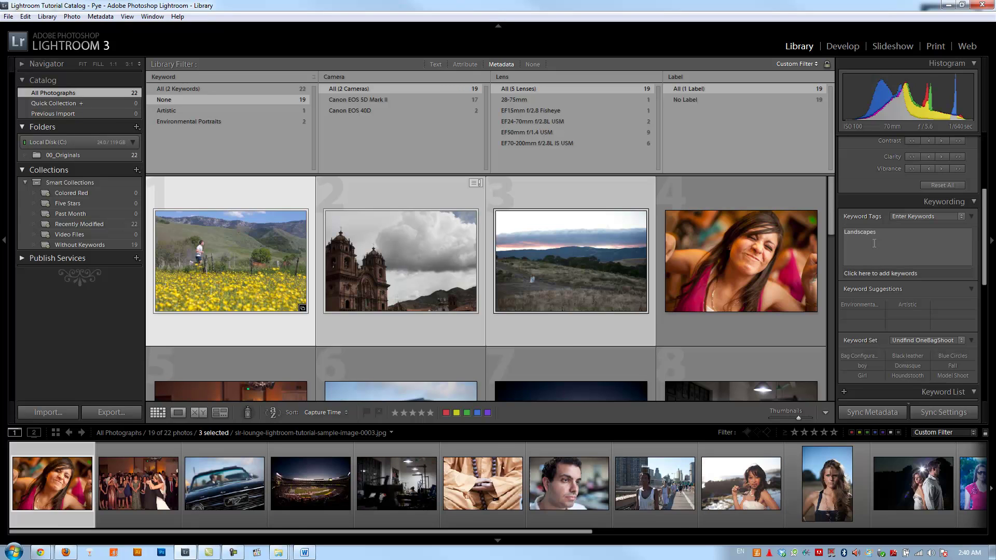
Step: Tag the wedding photo and the other selected photo as Tungsten
left_click(396, 272, "ctrl")
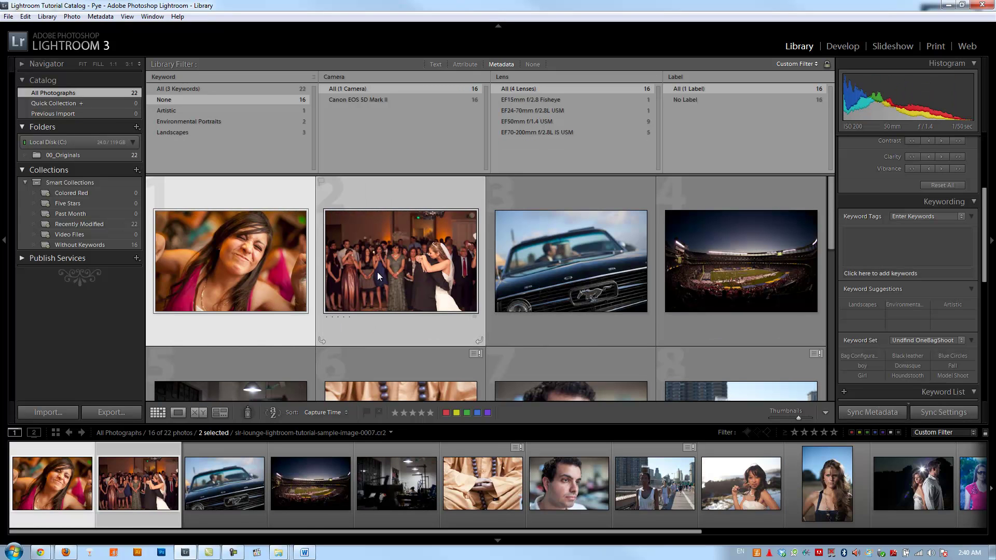
left_click(878, 245)
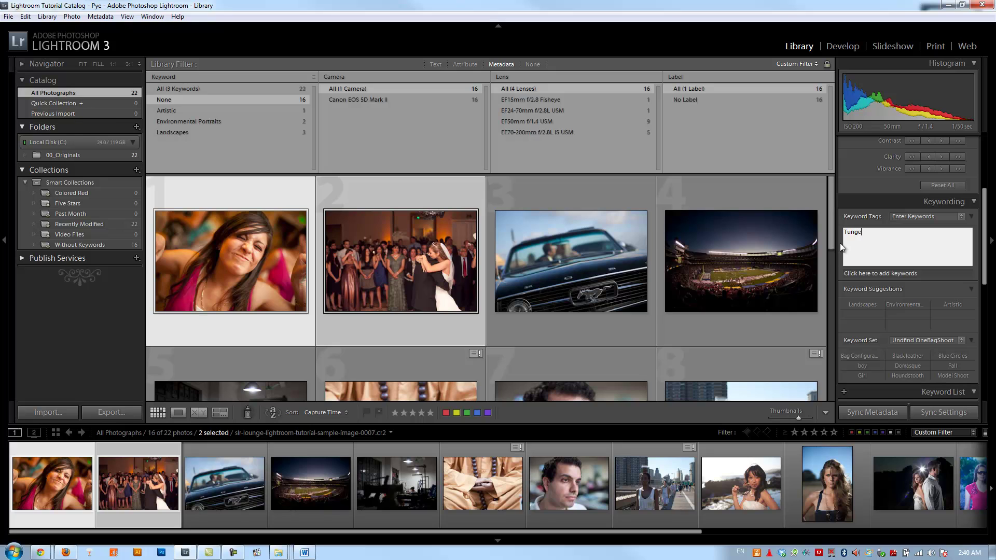
key("Return")
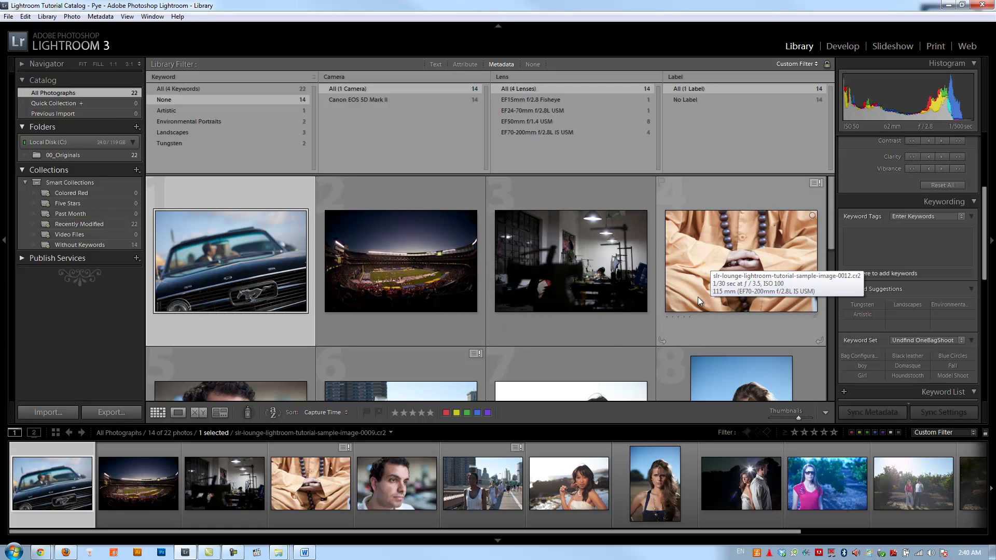
Step: Mark the beaded robe pair Artistic, the stadium Landscapes, and the factory Environmental Portraits
left_click(713, 260, "ctrl")
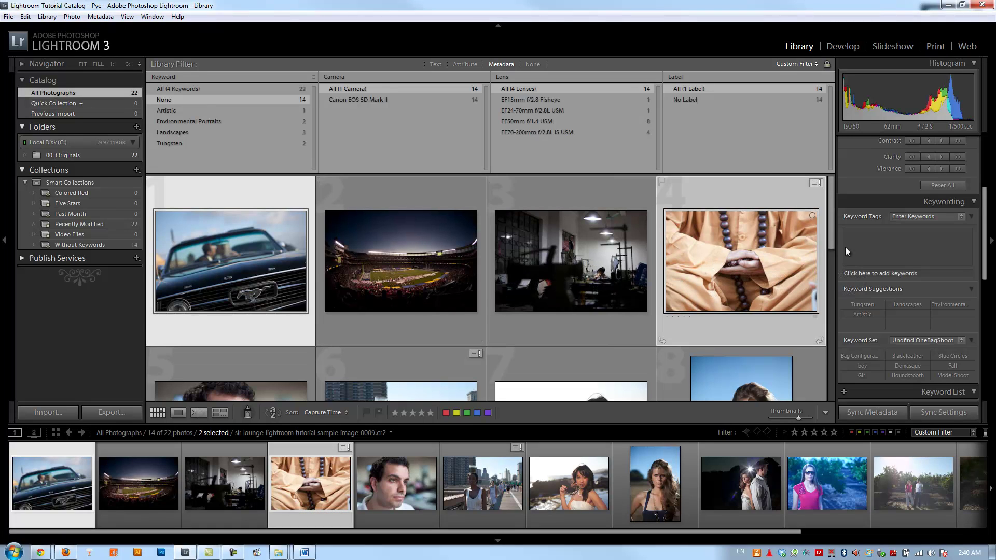
left_click(864, 315)
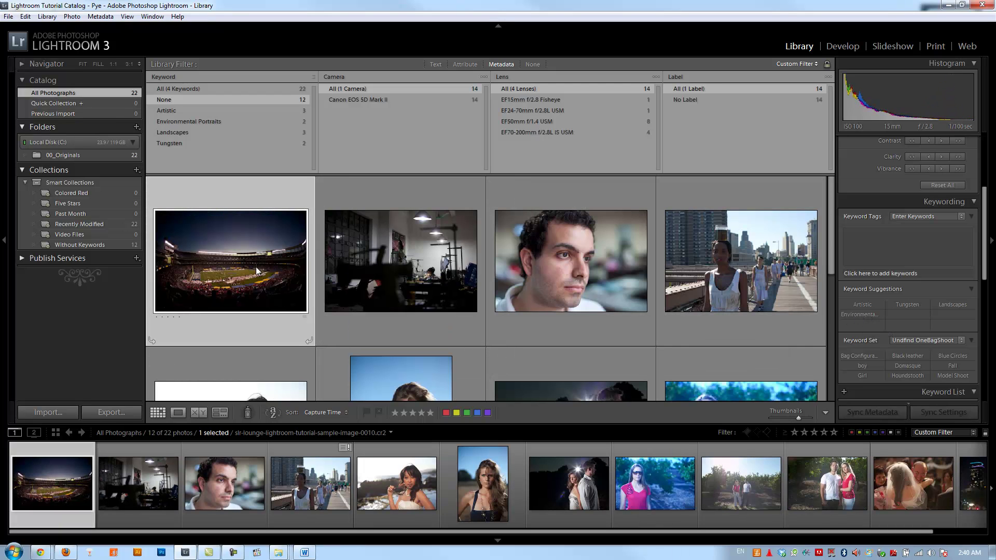
left_click(952, 304)
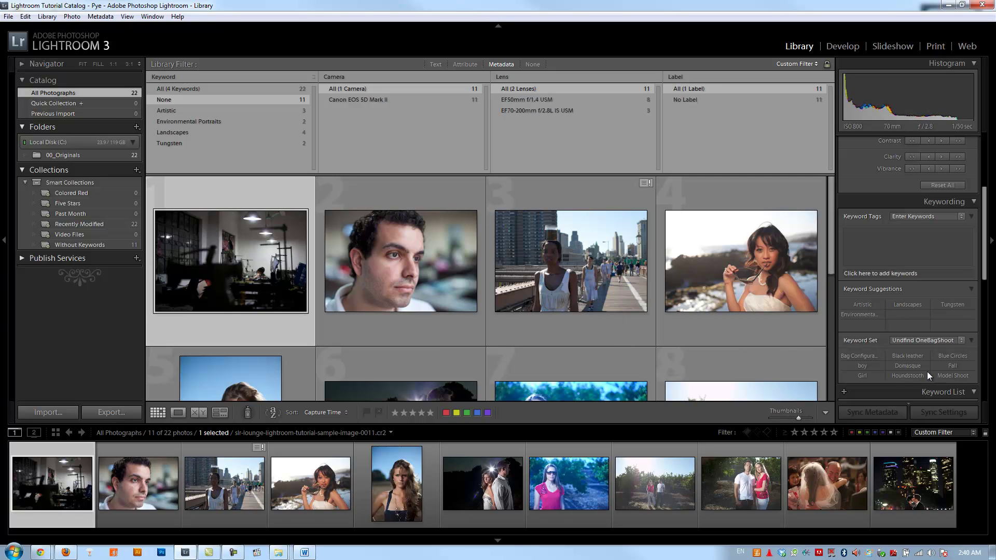
left_click(867, 317)
scroll(525, 246, "down", 3)
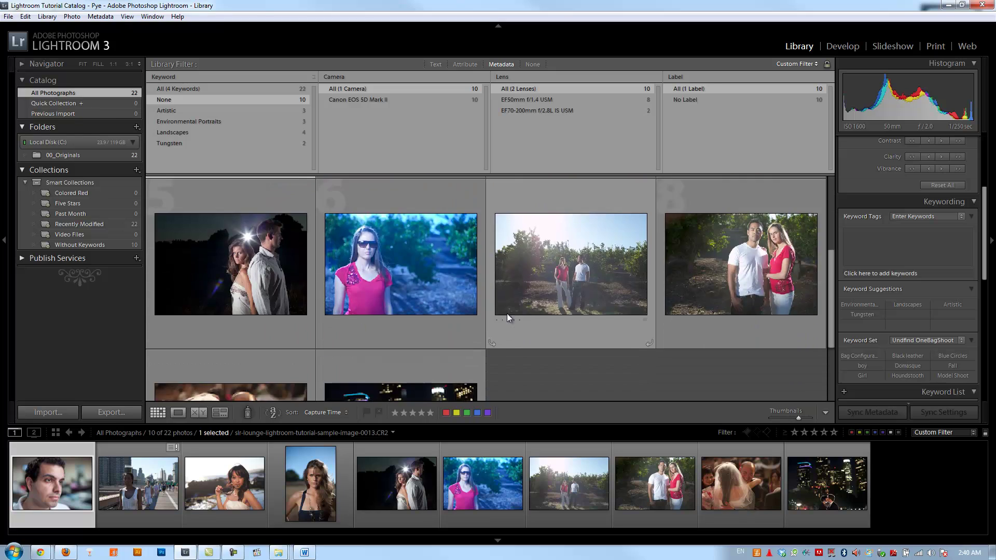
scroll(430, 343, "up", 3)
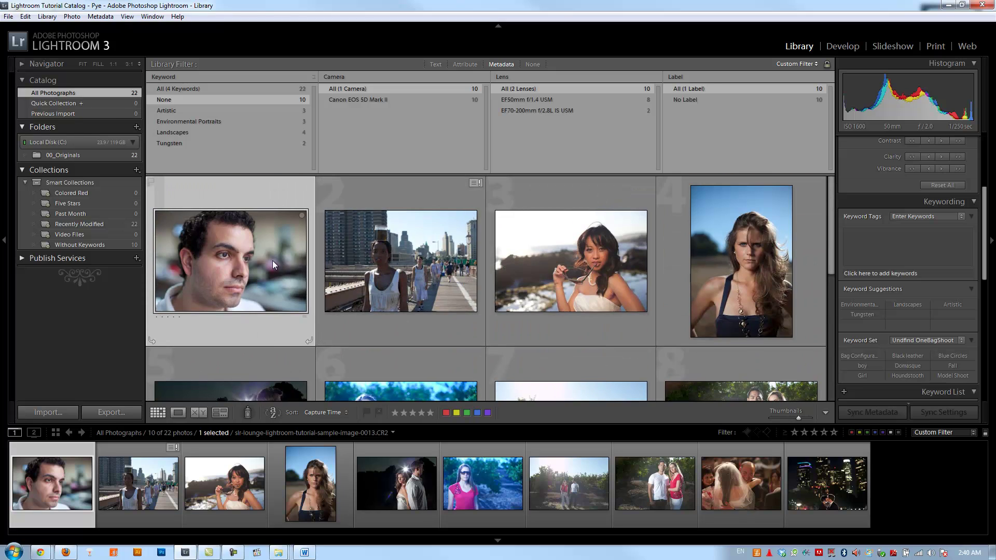
Step: Tag three selected photos as Portraits and the bridge photo as Environmental Portraits
left_click(562, 256, "ctrl")
left_click(669, 249, "ctrl")
left_click(910, 249)
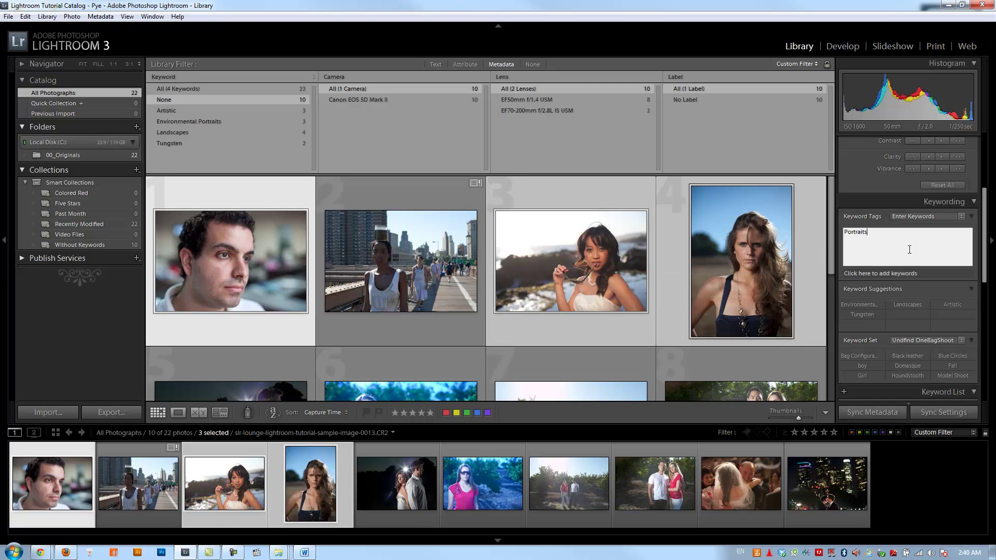
key("Return")
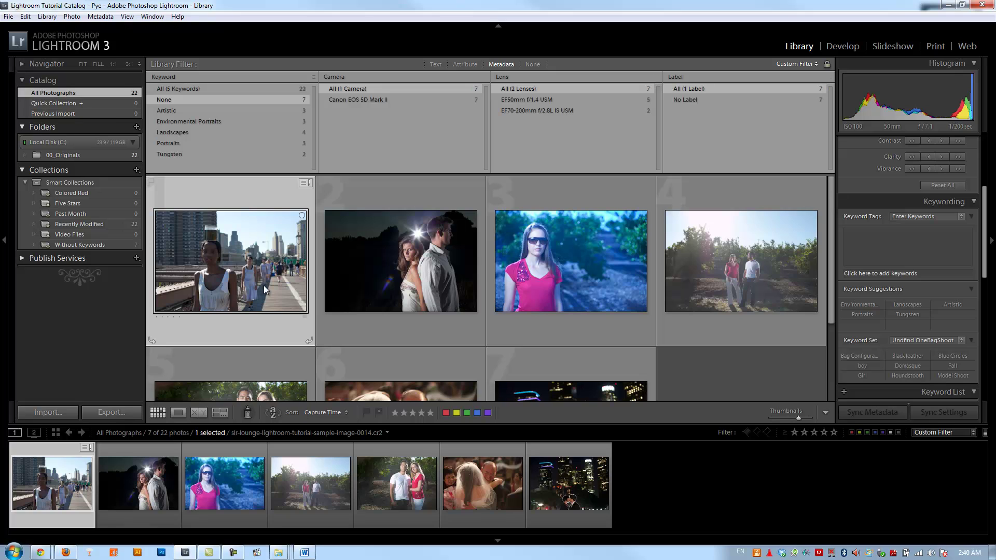
scroll(223, 272, "down", 3)
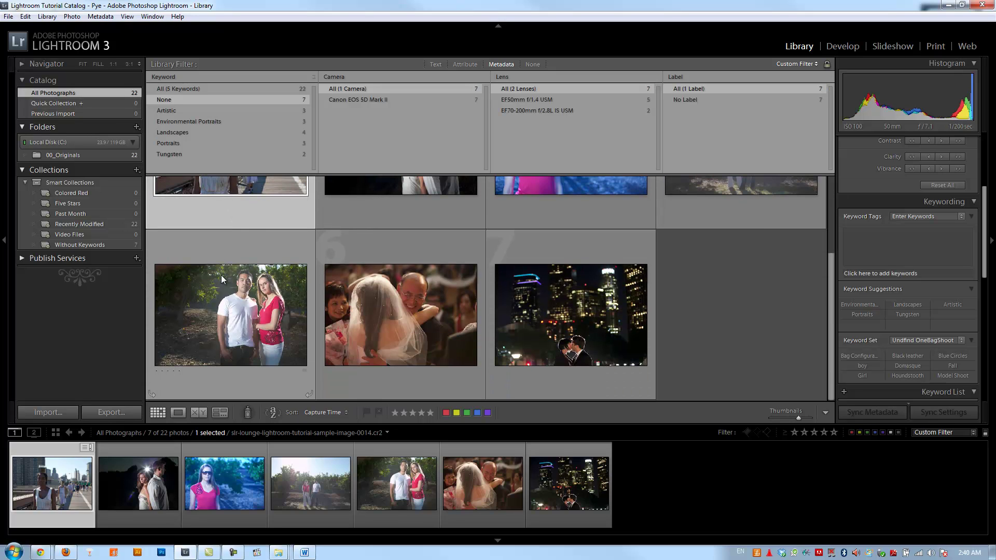
scroll(230, 288, "up", 3)
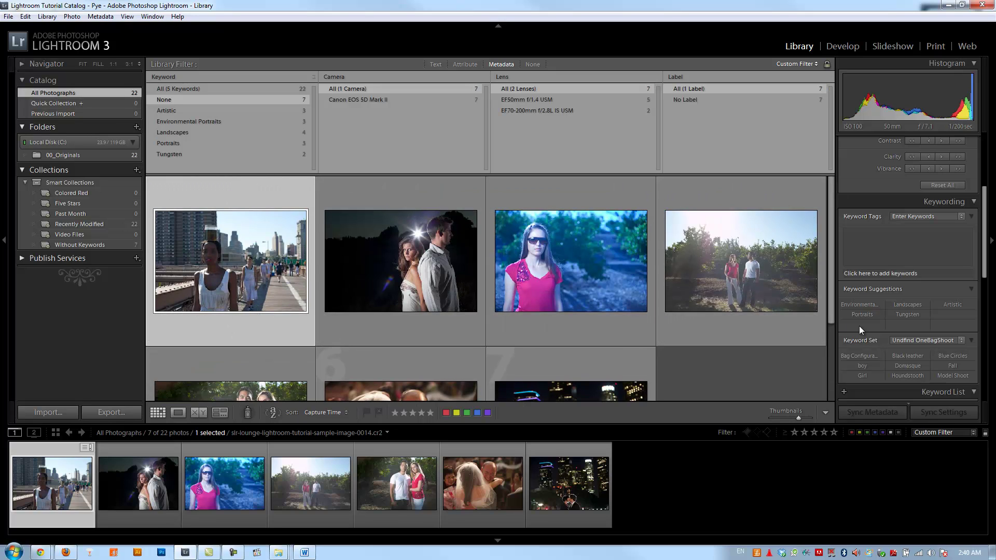
left_click(867, 304)
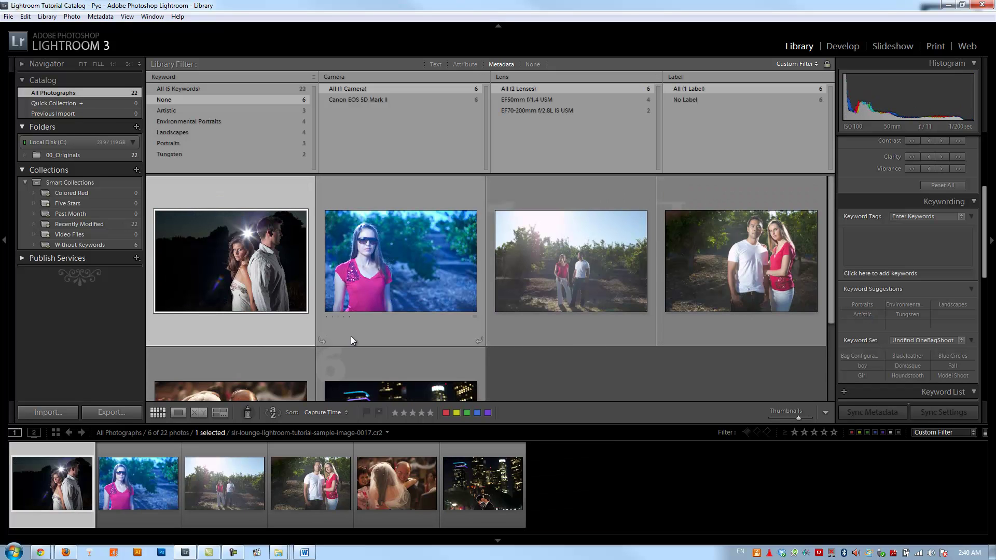
Step: Add a new Flares keyword to the orange-grove couple pair, then tag the woman in pink Portraits
left_click(581, 240, "ctrl")
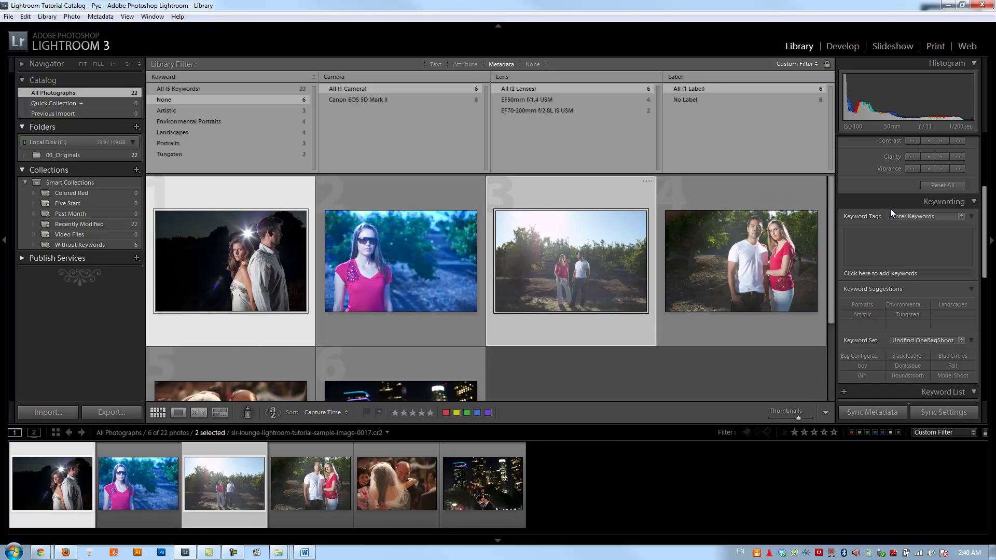
left_click(887, 240)
type("F")
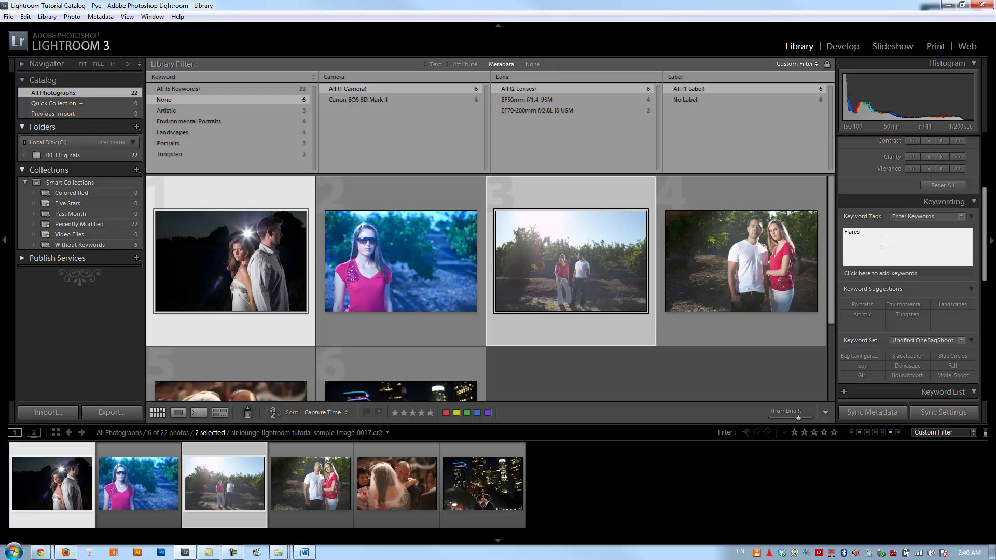
type("lares")
key("Return")
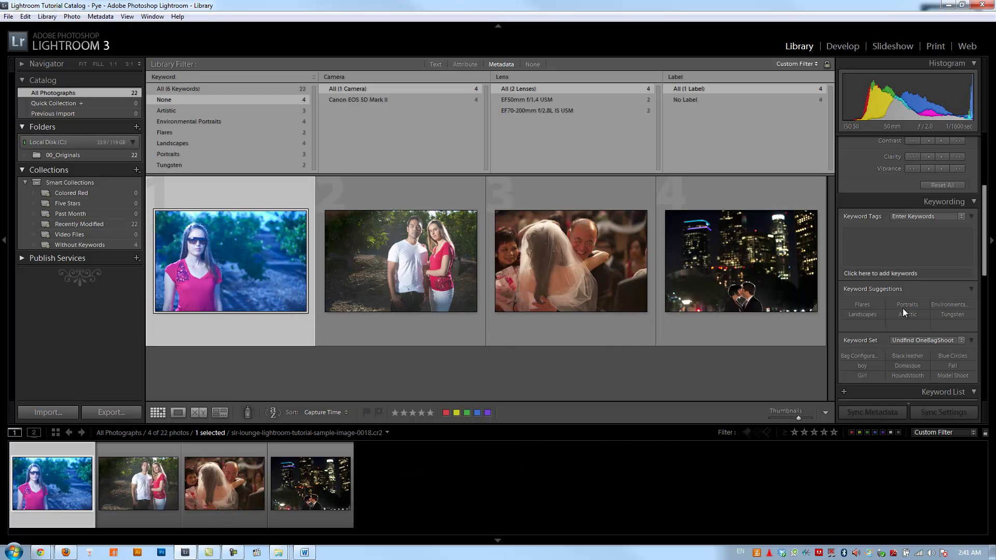
left_click(907, 304)
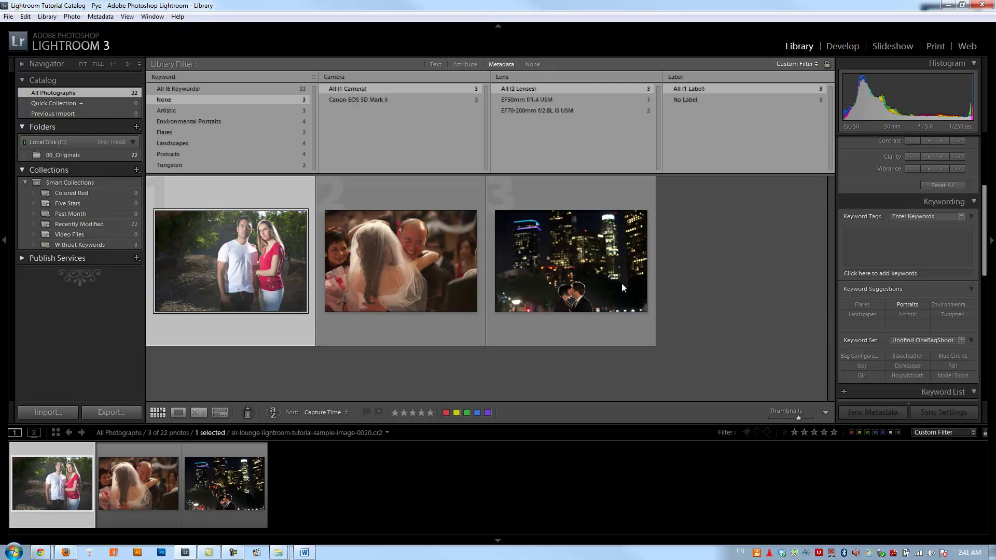
Step: Give the couple photo Editorial, the wedding photo Tungsten, and the night city photo High ISO
left_click(880, 257)
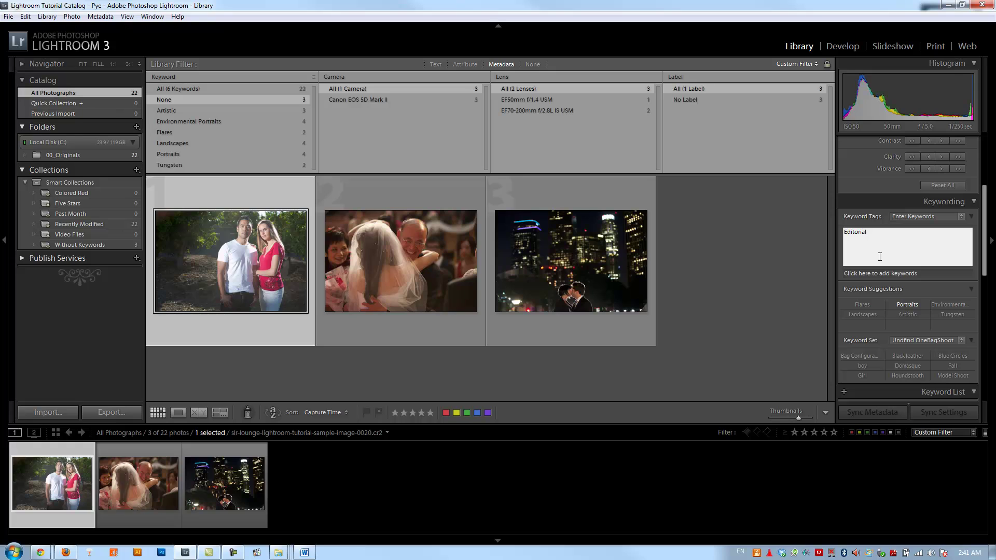
type("Editorial")
key("Return")
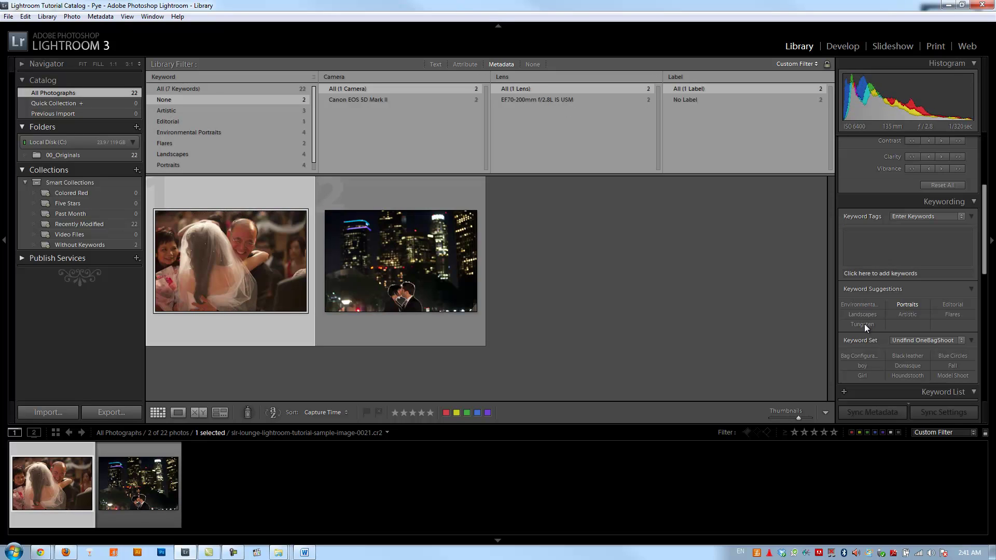
left_click(862, 324)
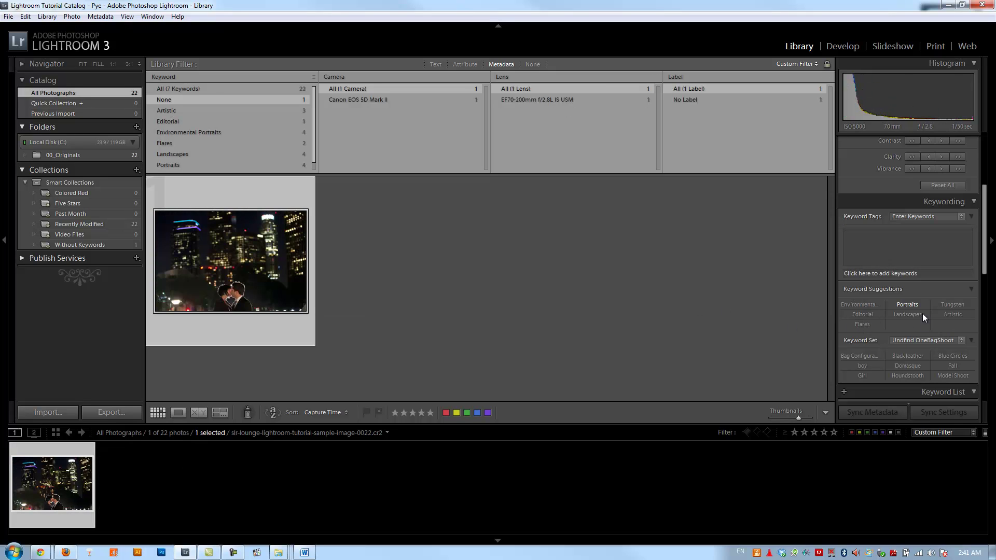
left_click(934, 246)
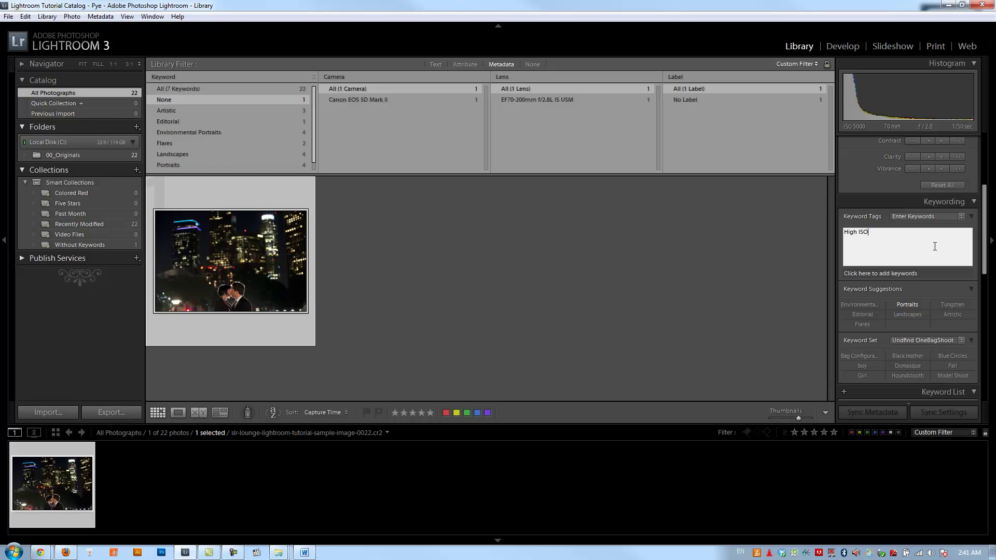
type("High ISO")
key("Return")
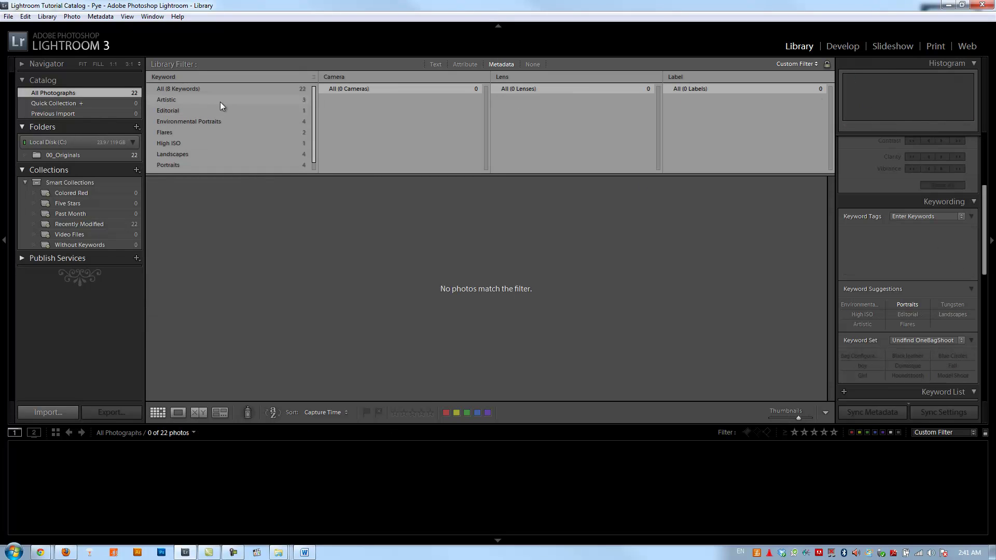
Step: Show all 22 photos and add Editorial to the night flare and orange-grove couple photos
left_click(266, 89)
scroll(568, 301, "down", 5)
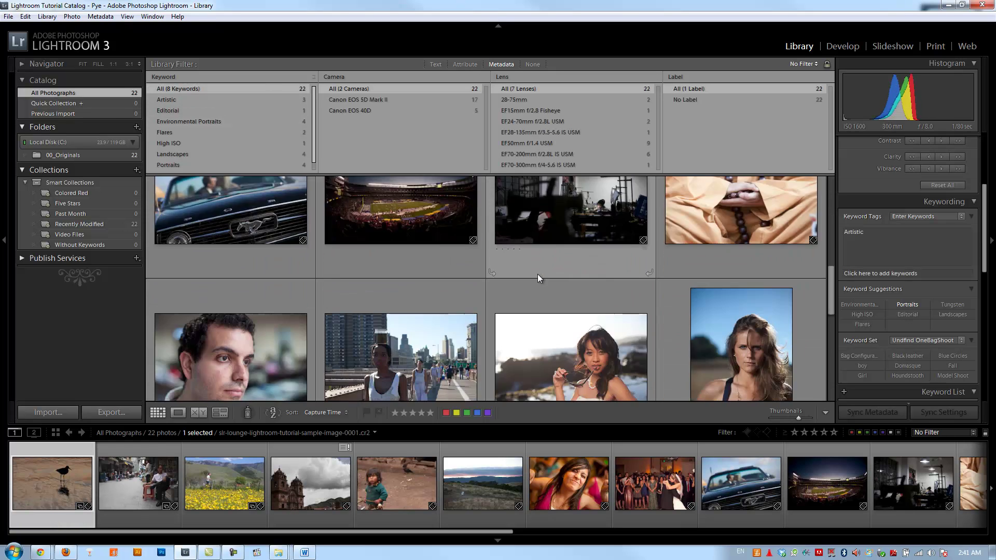
scroll(537, 274, "down", 5)
left_click(313, 263)
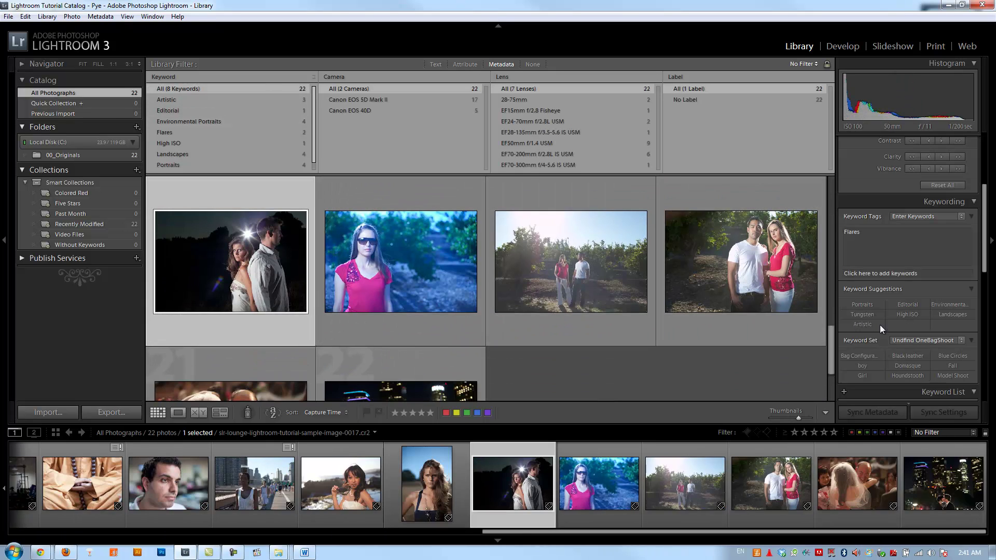
left_click(906, 302)
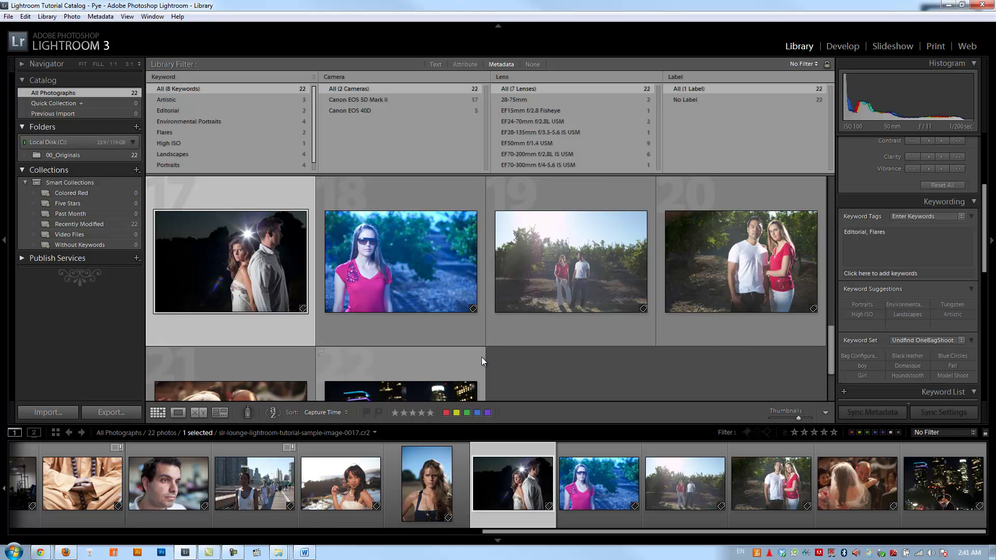
left_click(645, 288)
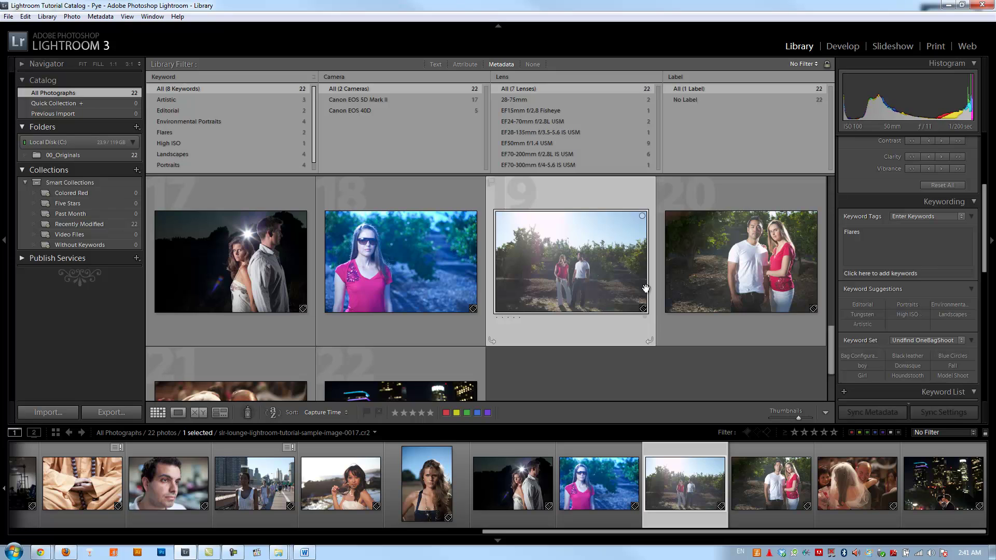
left_click(858, 305)
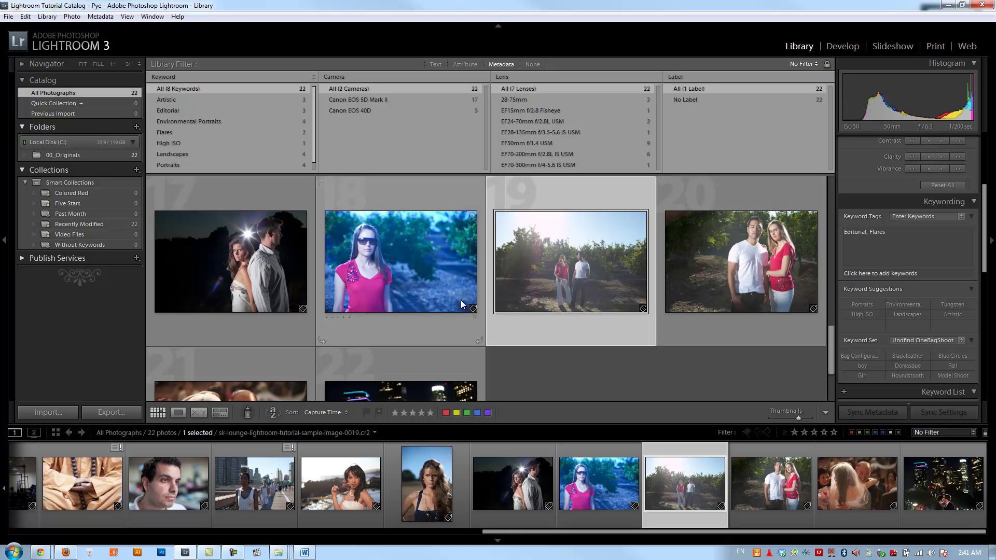
Step: Add the High ISO keyword to the wedding photo
left_click(386, 253)
scroll(386, 253, "down", 2)
left_click(404, 316)
left_click(246, 302)
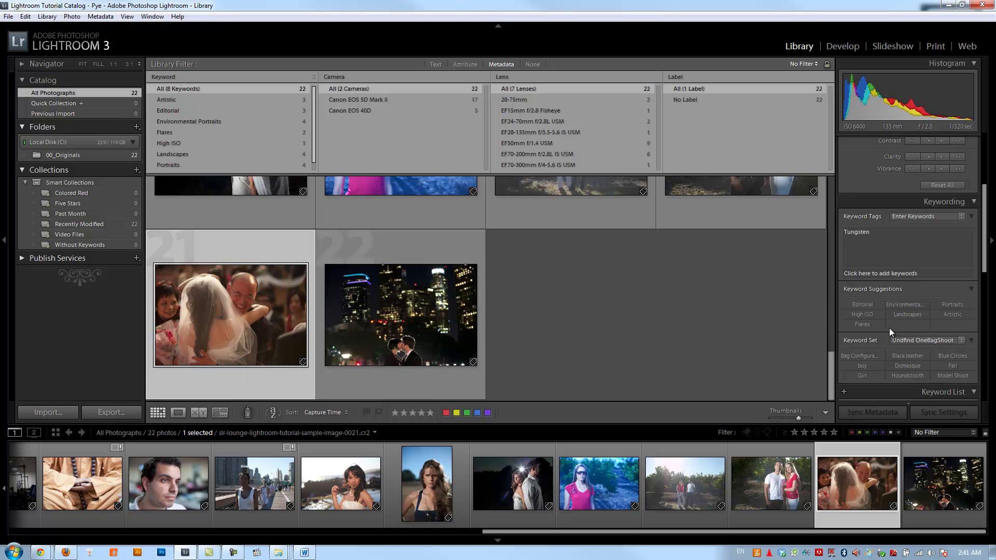
left_click(865, 315)
left_click(401, 316)
scroll(546, 315, "up", 2)
scroll(694, 317, "up", 3)
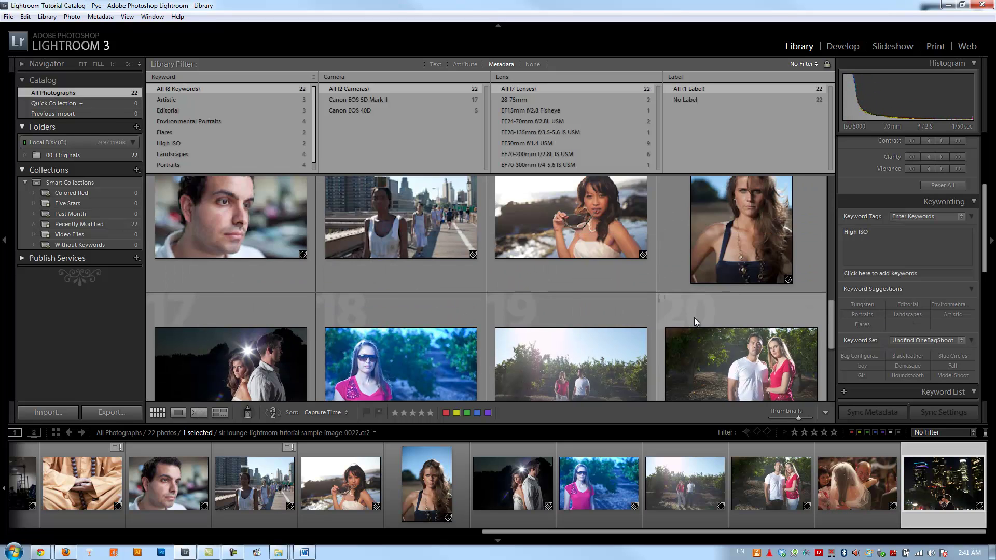
scroll(522, 315, "up", 8)
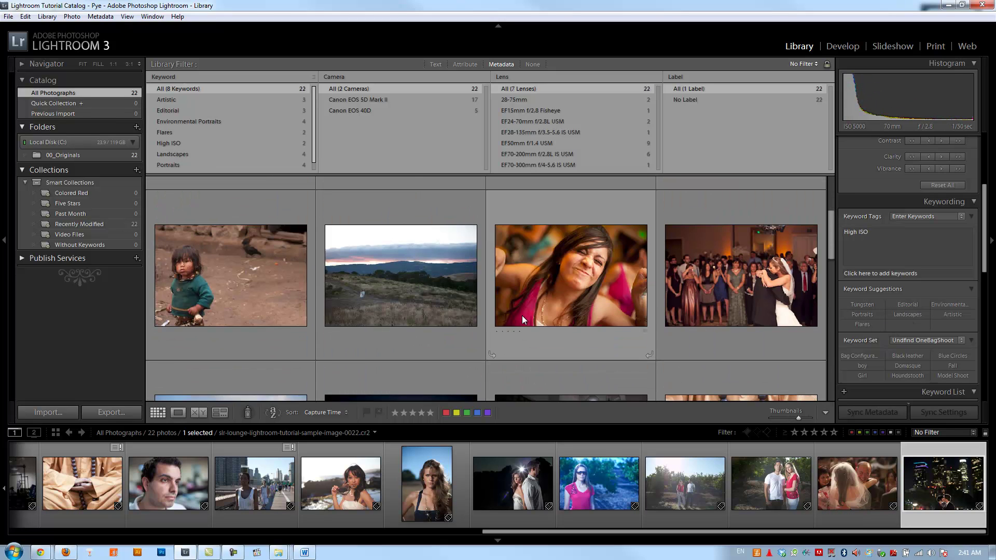